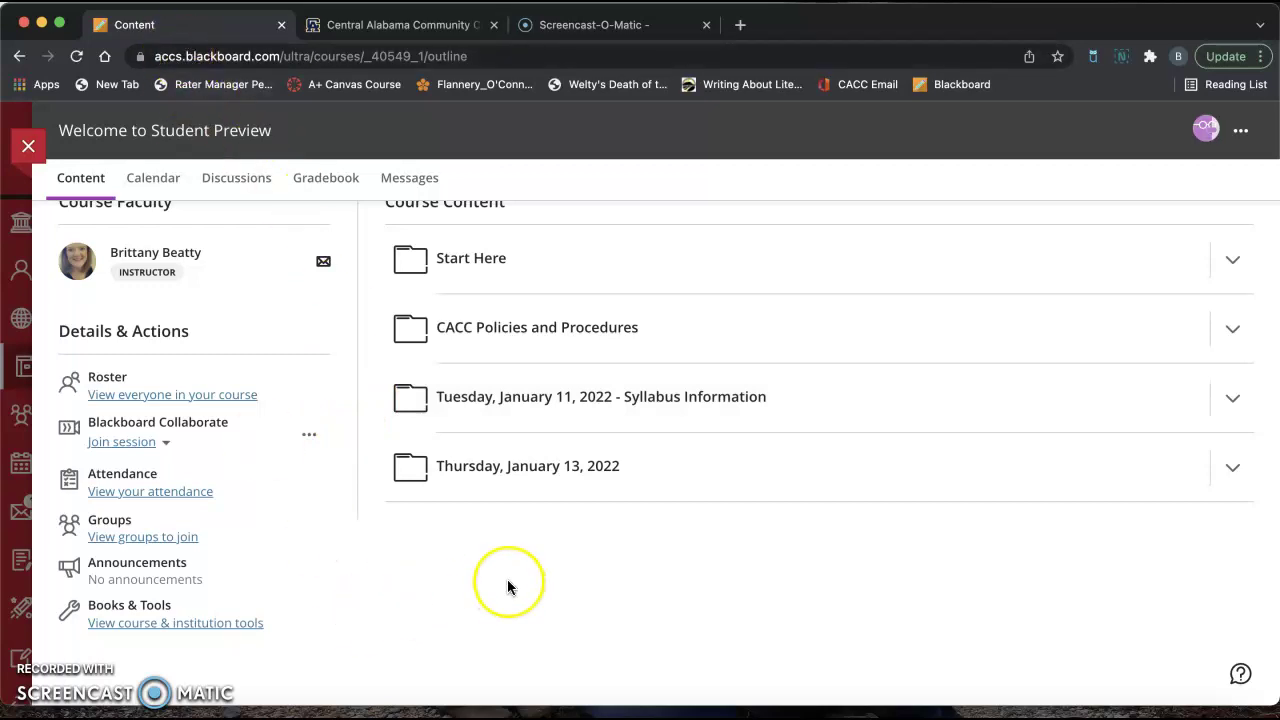
# Step: On the cacc.edu site, go to the Students page and scroll to the Office 365 link
pyautogui.scroll(3, 507, 587)
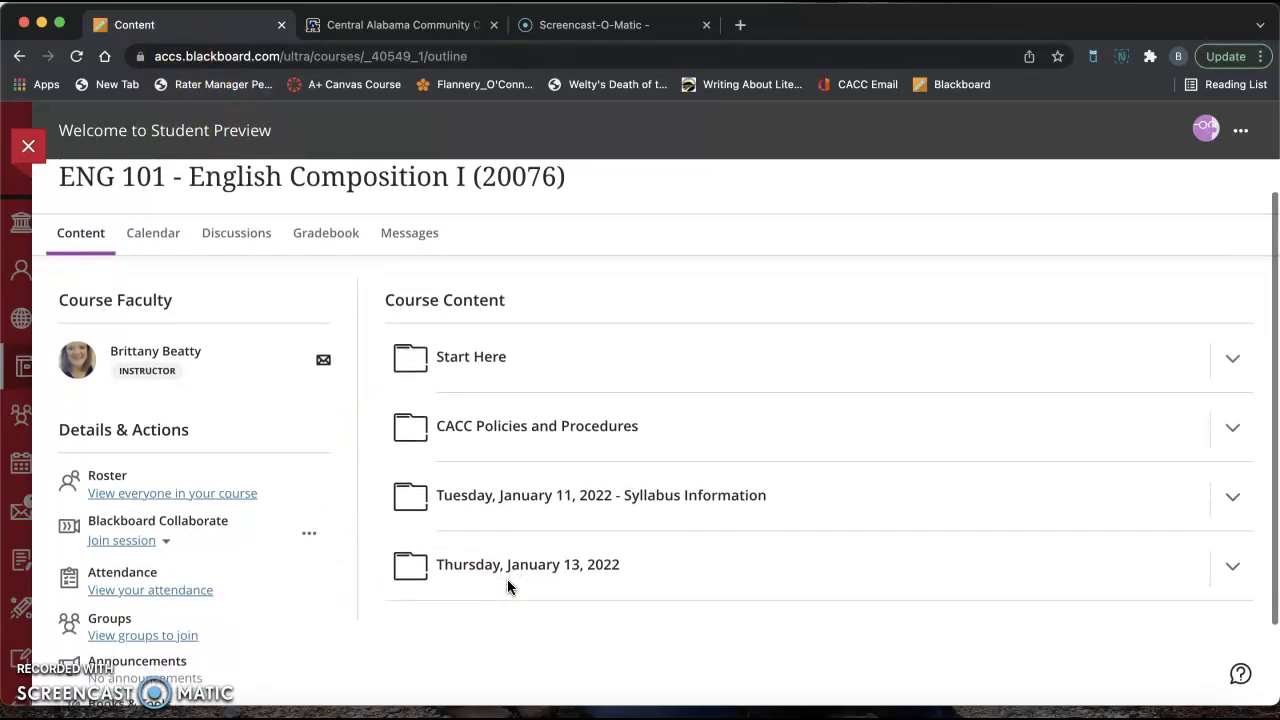
pyautogui.scroll(-1, 507, 579)
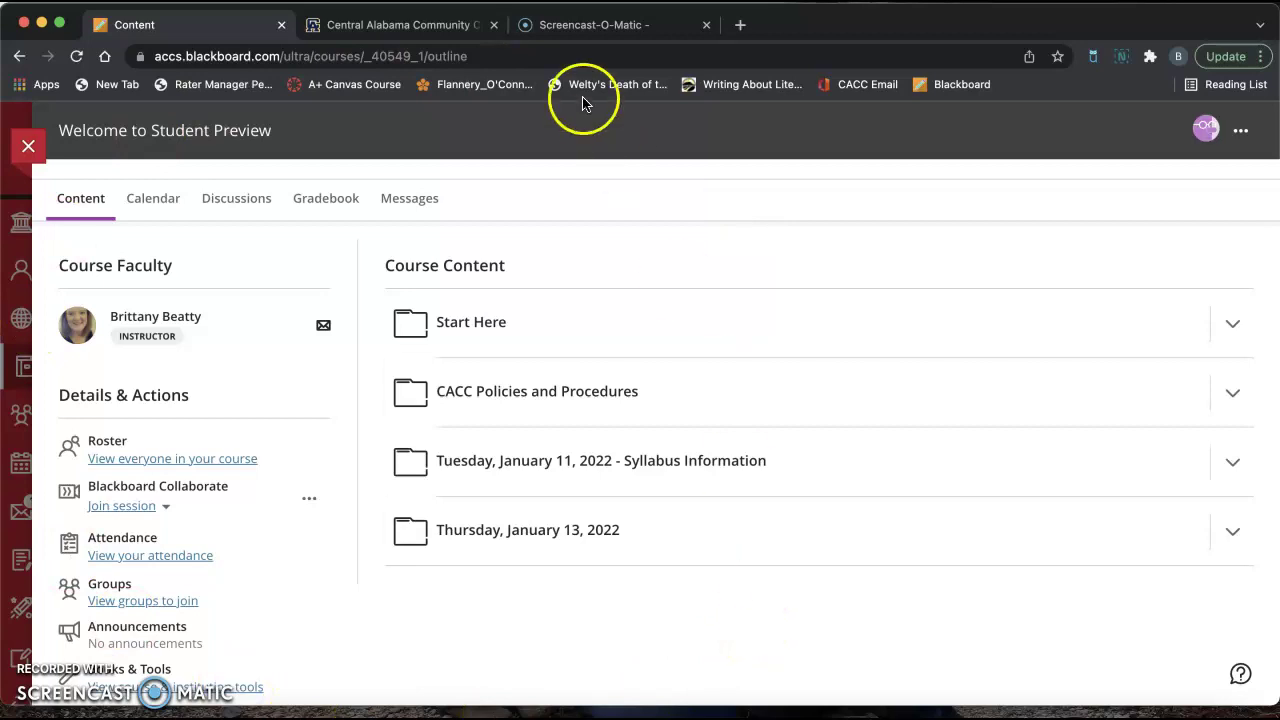
pyautogui.click(411, 27)
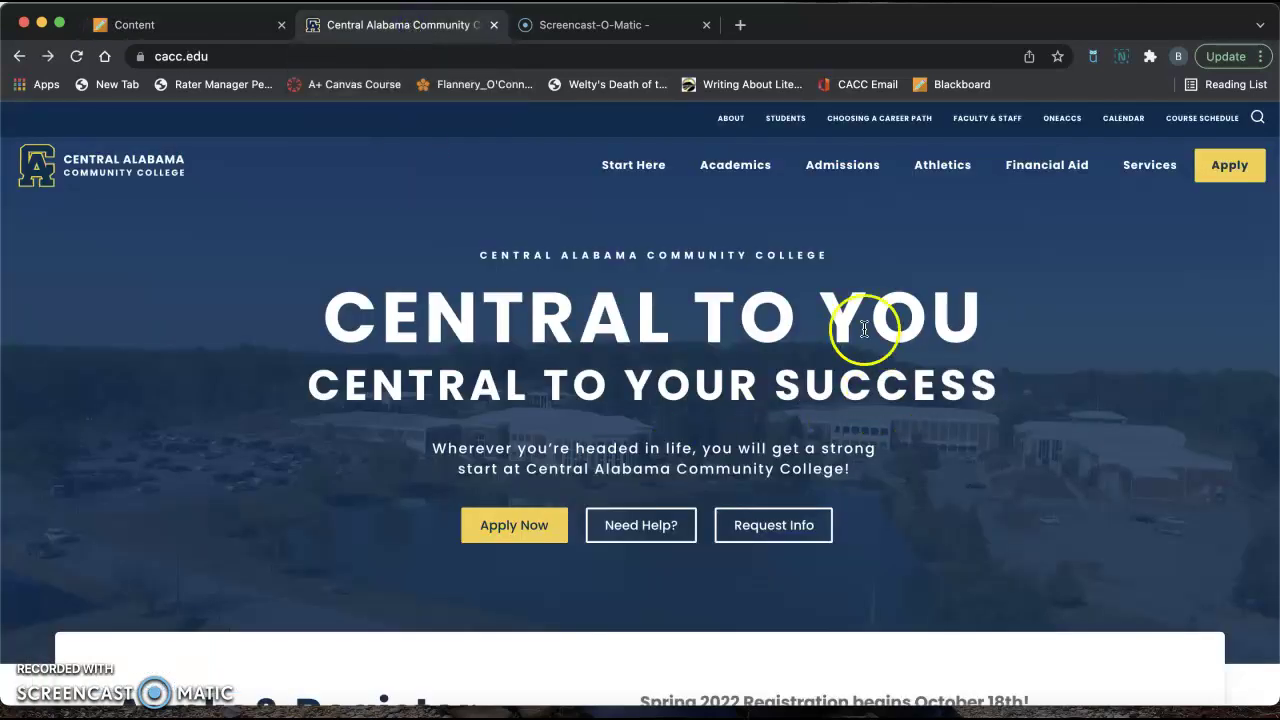
pyautogui.click(786, 118)
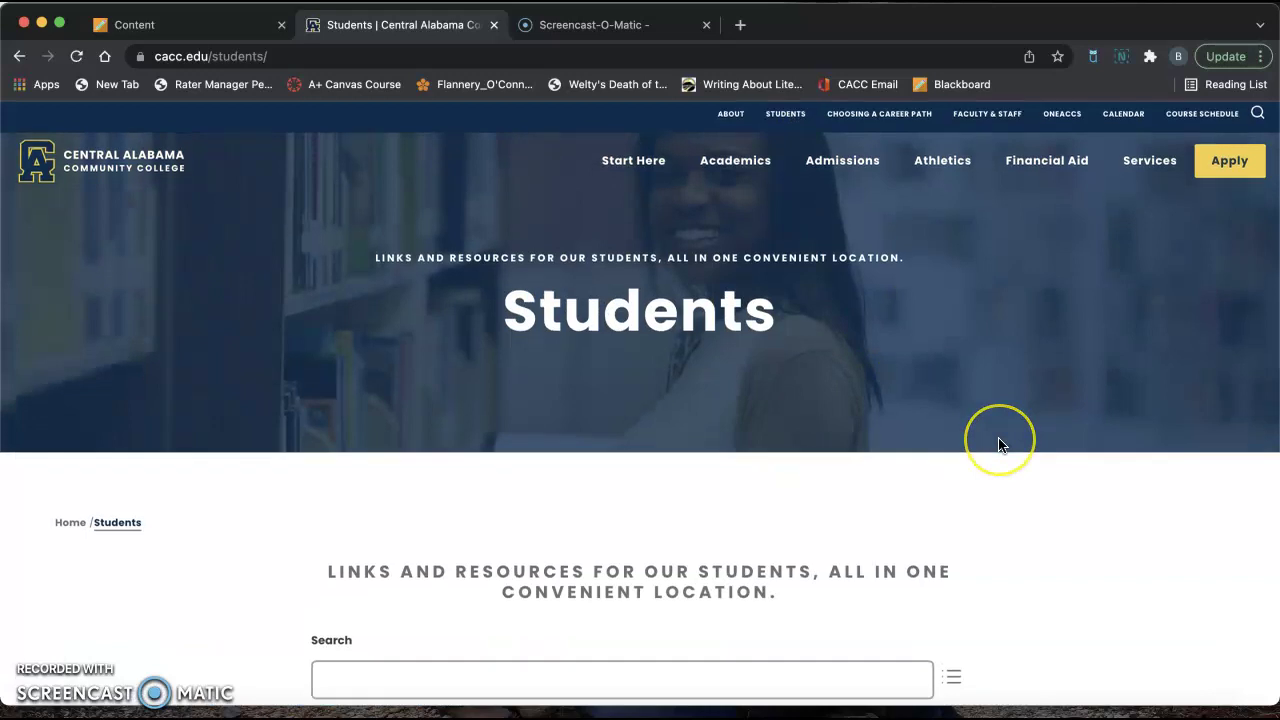
pyautogui.scroll(-5, 998, 443)
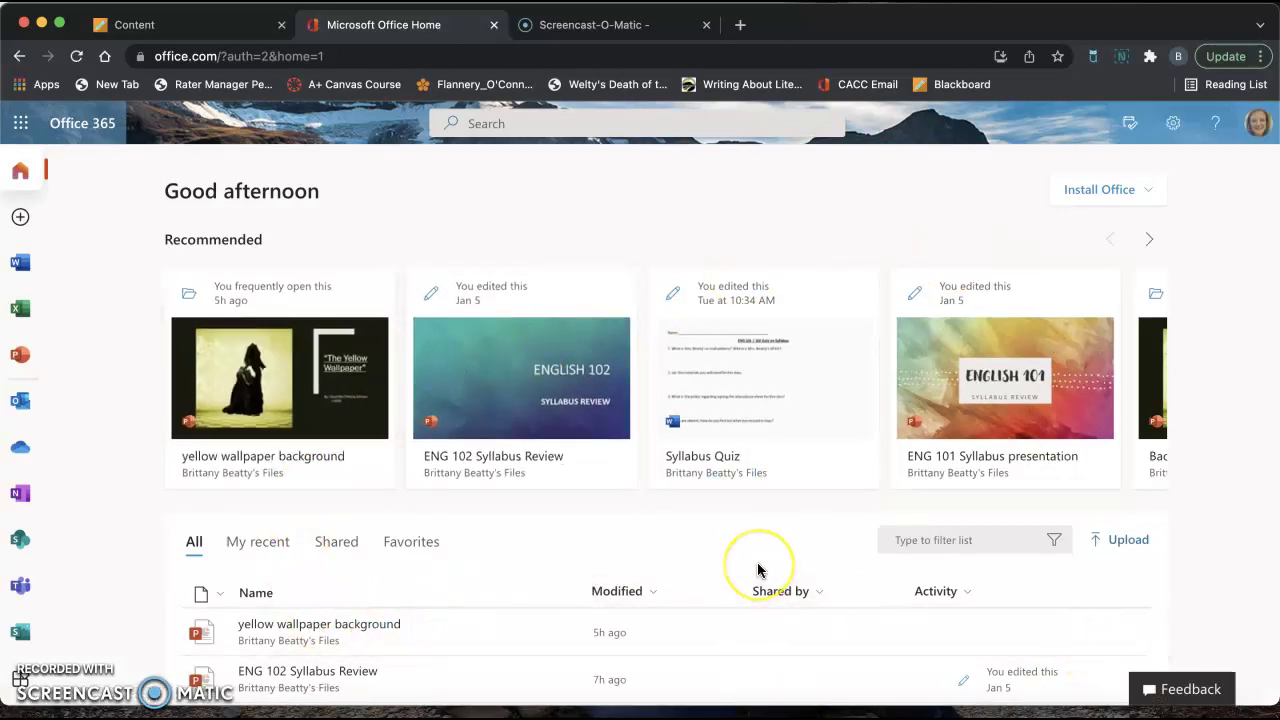
# Step: From the Office 365 Word start page, create a new blank document, Document15
pyautogui.click(734, 502)
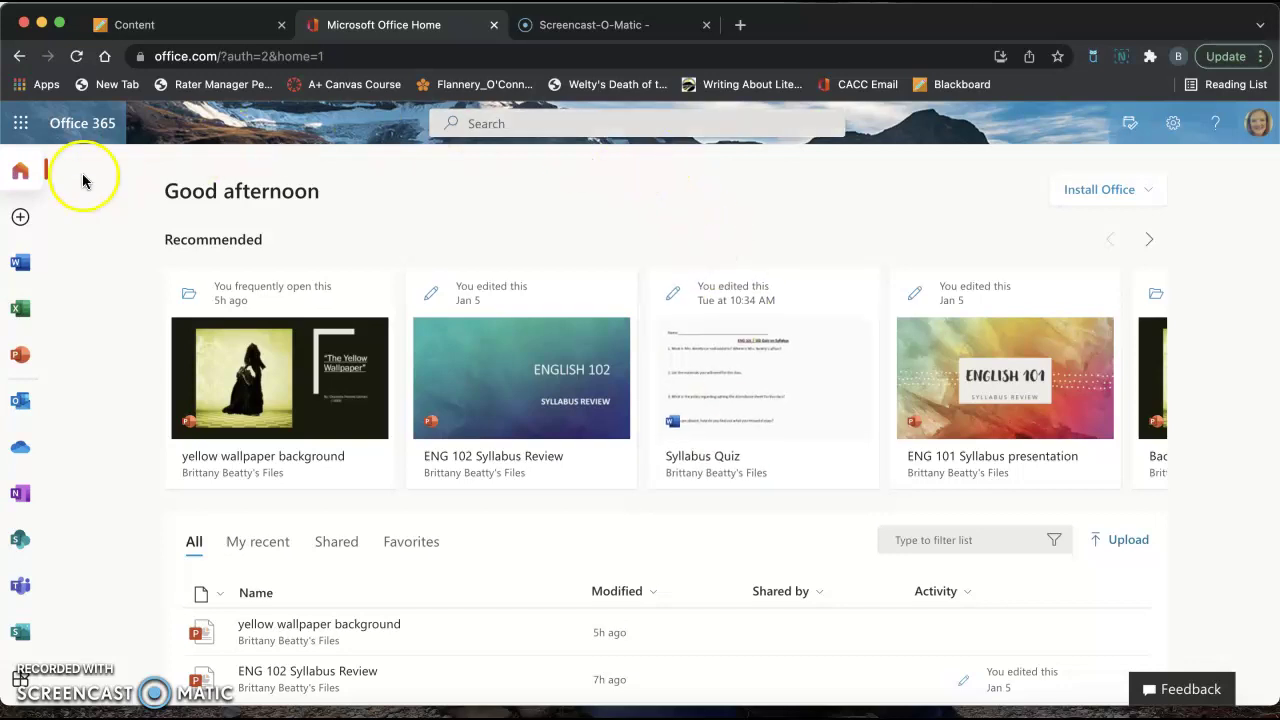
pyautogui.click(26, 268)
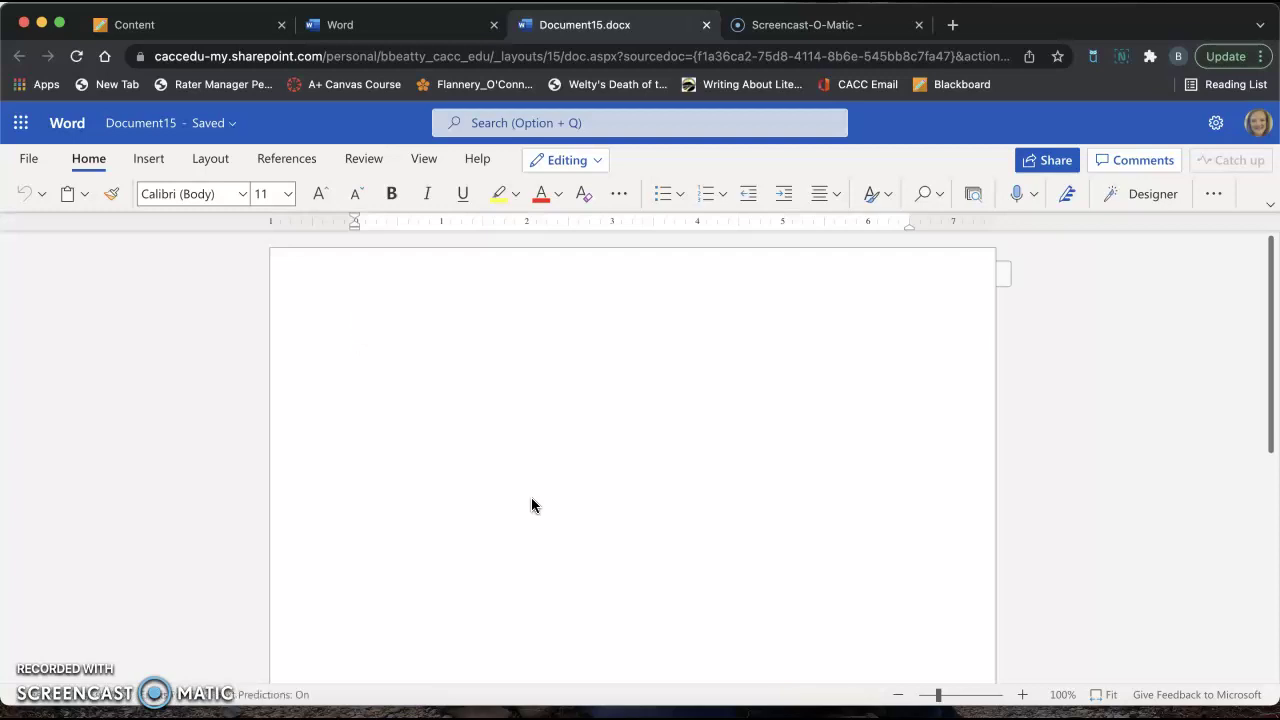
# Step: Set paragraph spacing after to 0 pt and line spacing to Double
pyautogui.click(507, 450)
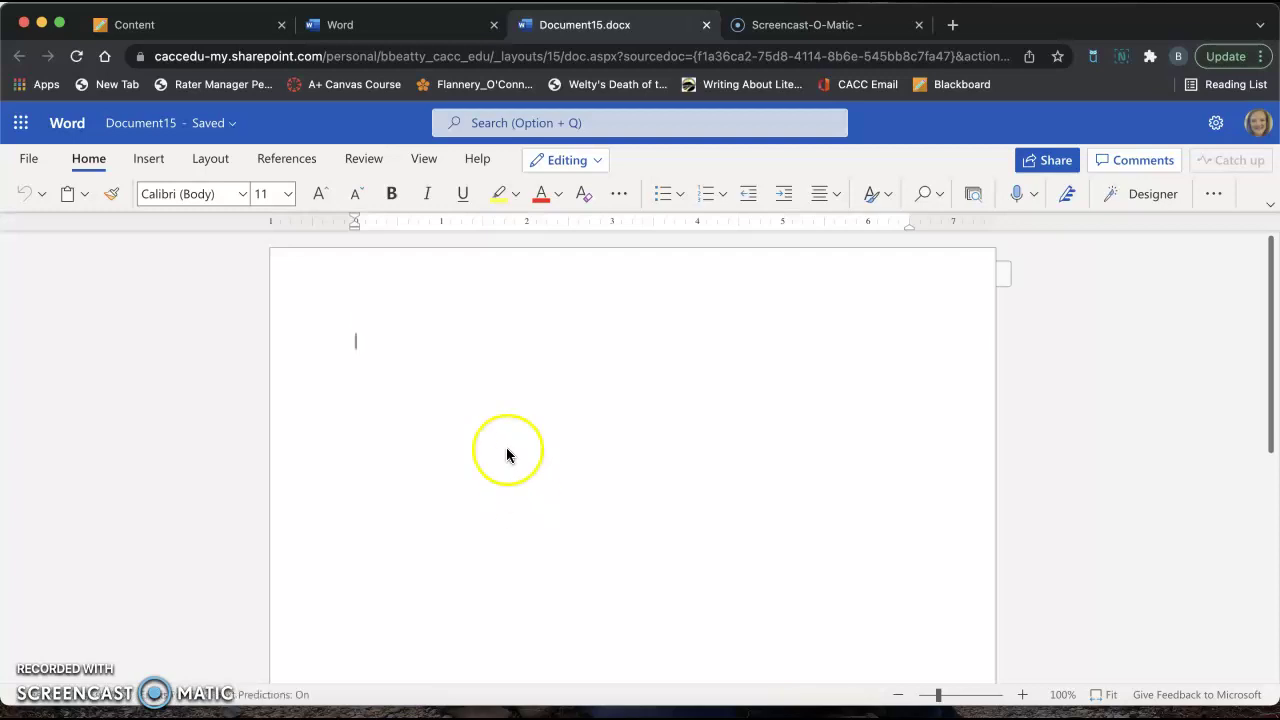
pyautogui.click(217, 162)
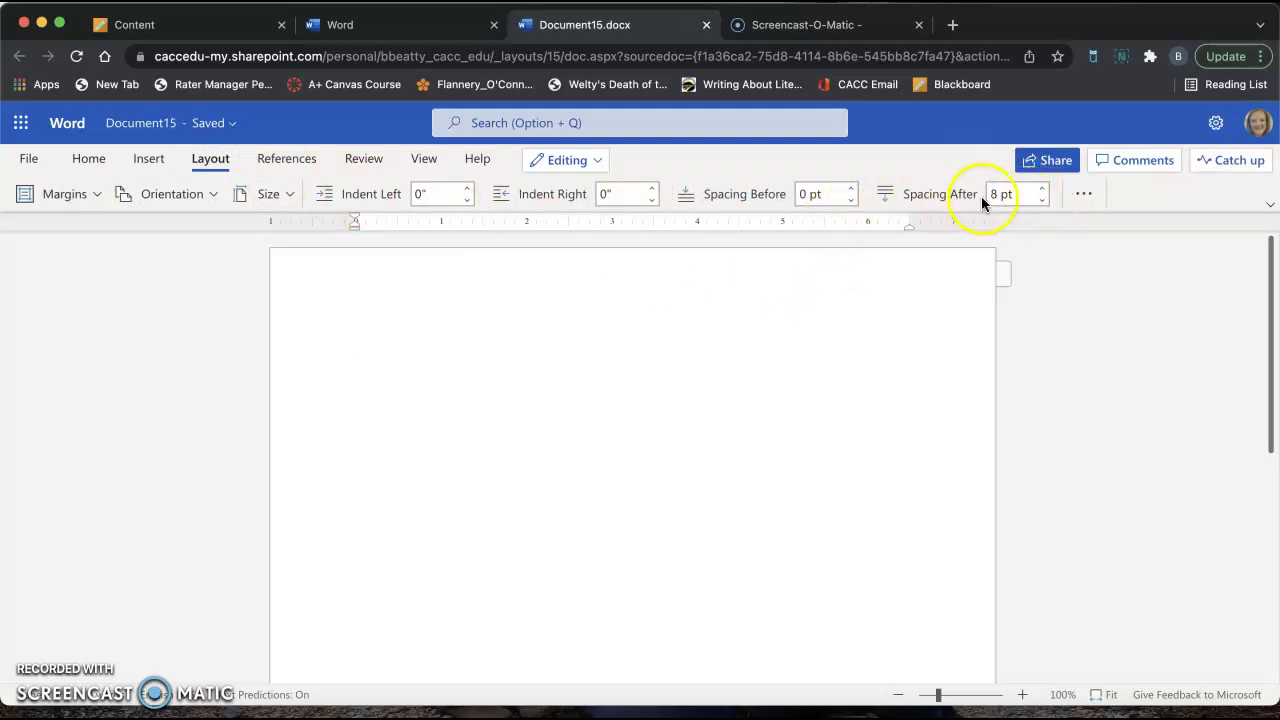
pyautogui.click(1041, 199)
pyautogui.click(1041, 199)
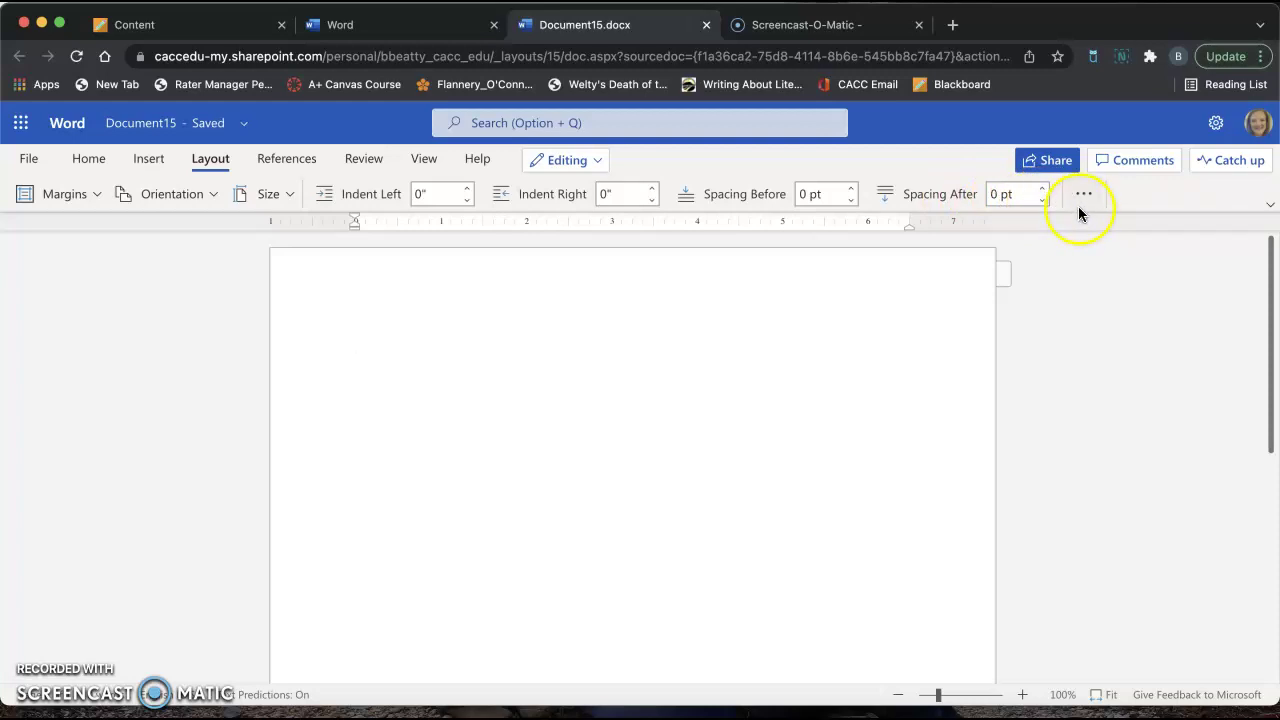
pyautogui.click(1086, 192)
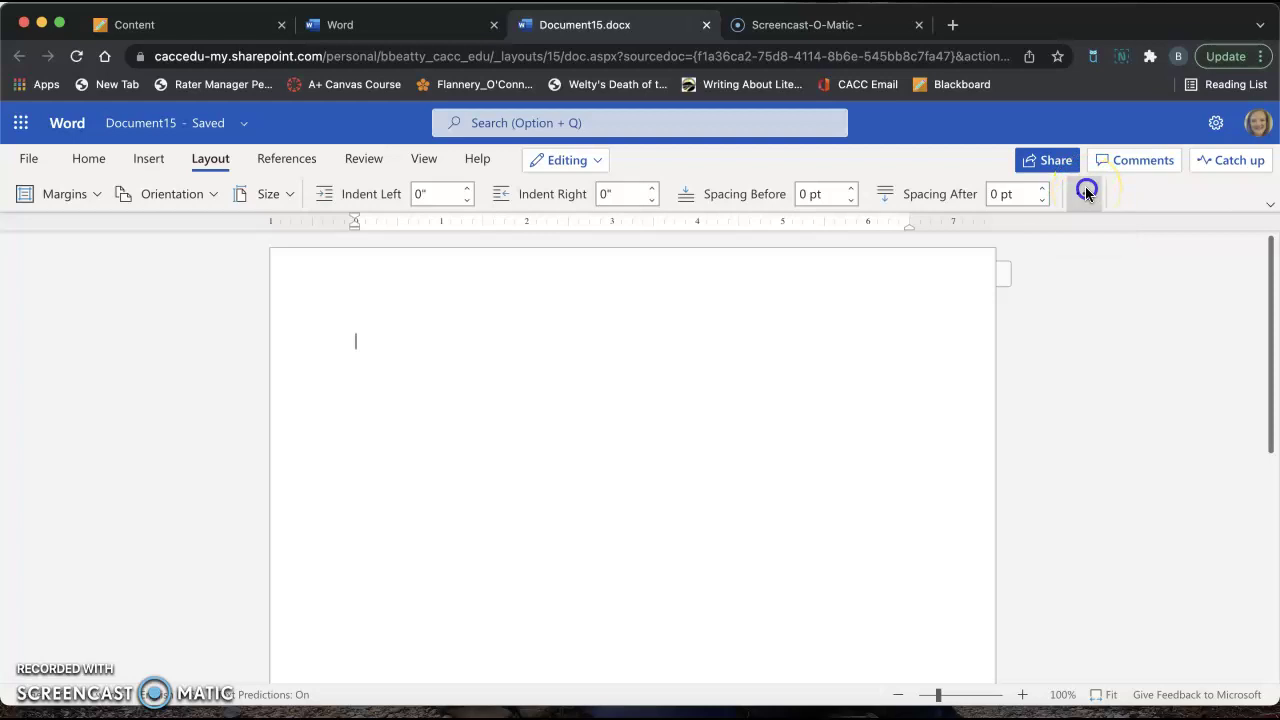
pyautogui.click(1127, 259)
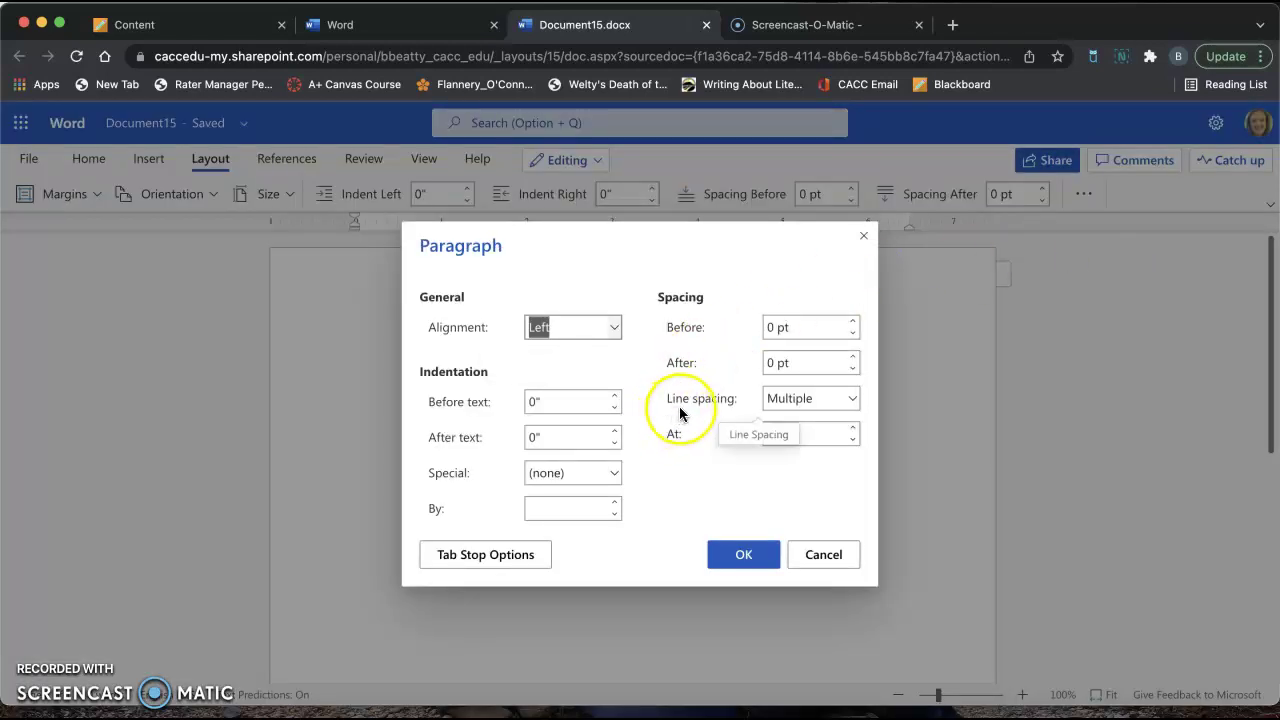
pyautogui.click(852, 399)
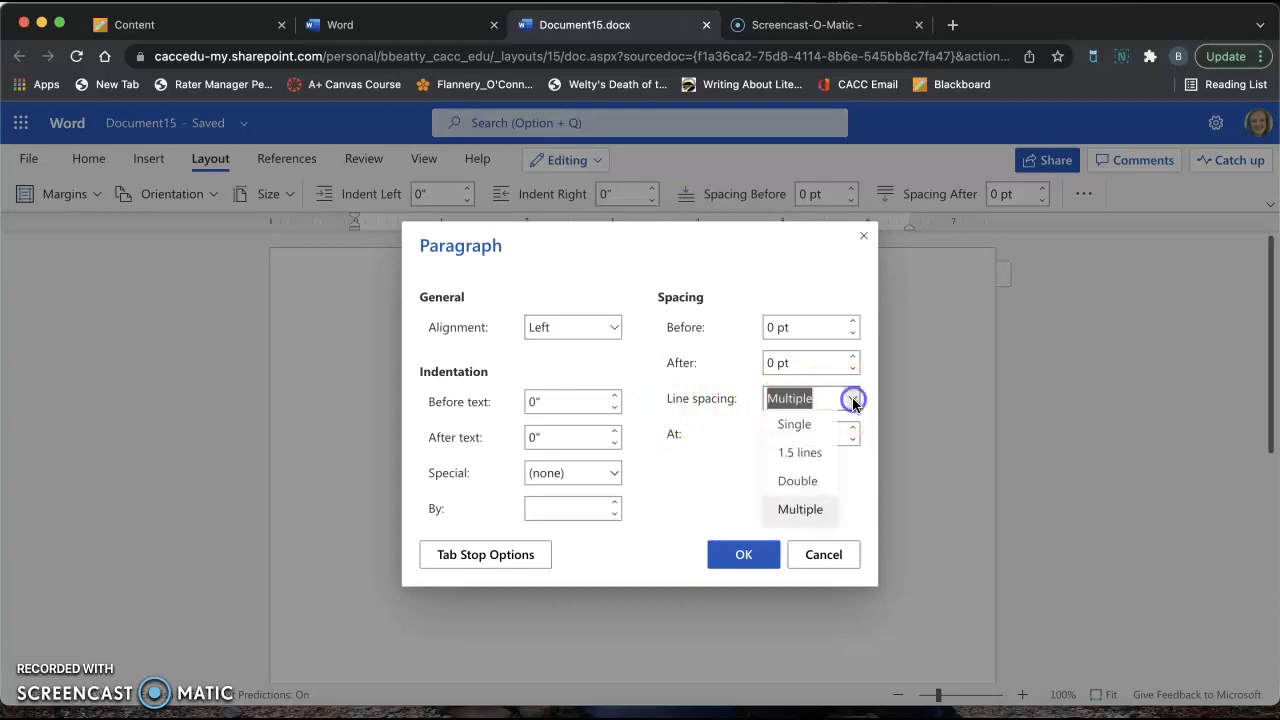
pyautogui.click(804, 483)
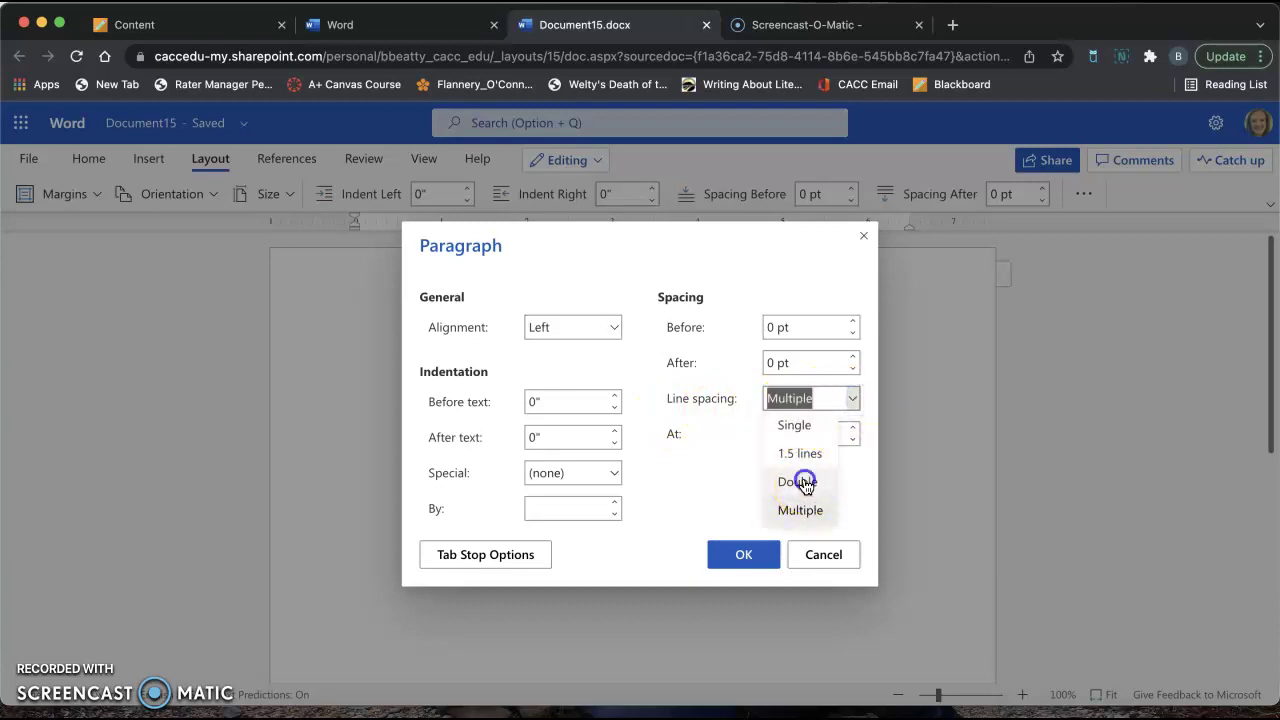
pyautogui.click(737, 554)
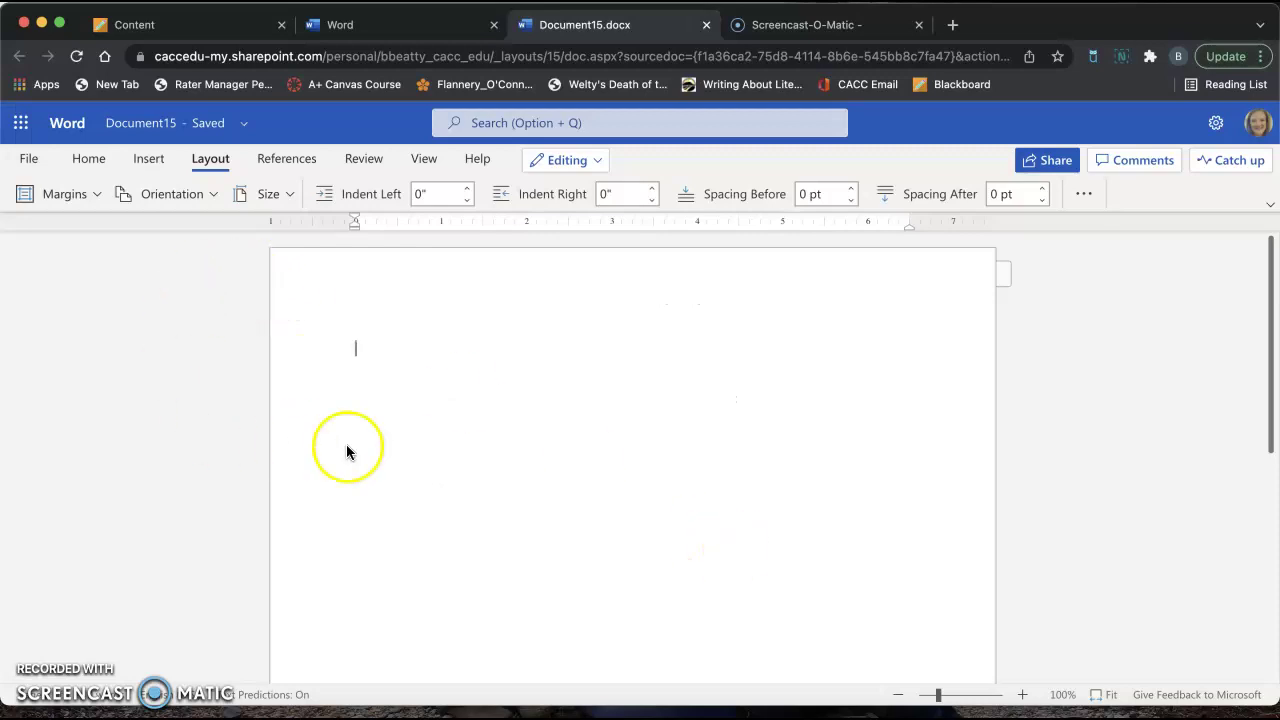
# Step: Set the font to Times New Roman, size 12
pyautogui.click(78, 162)
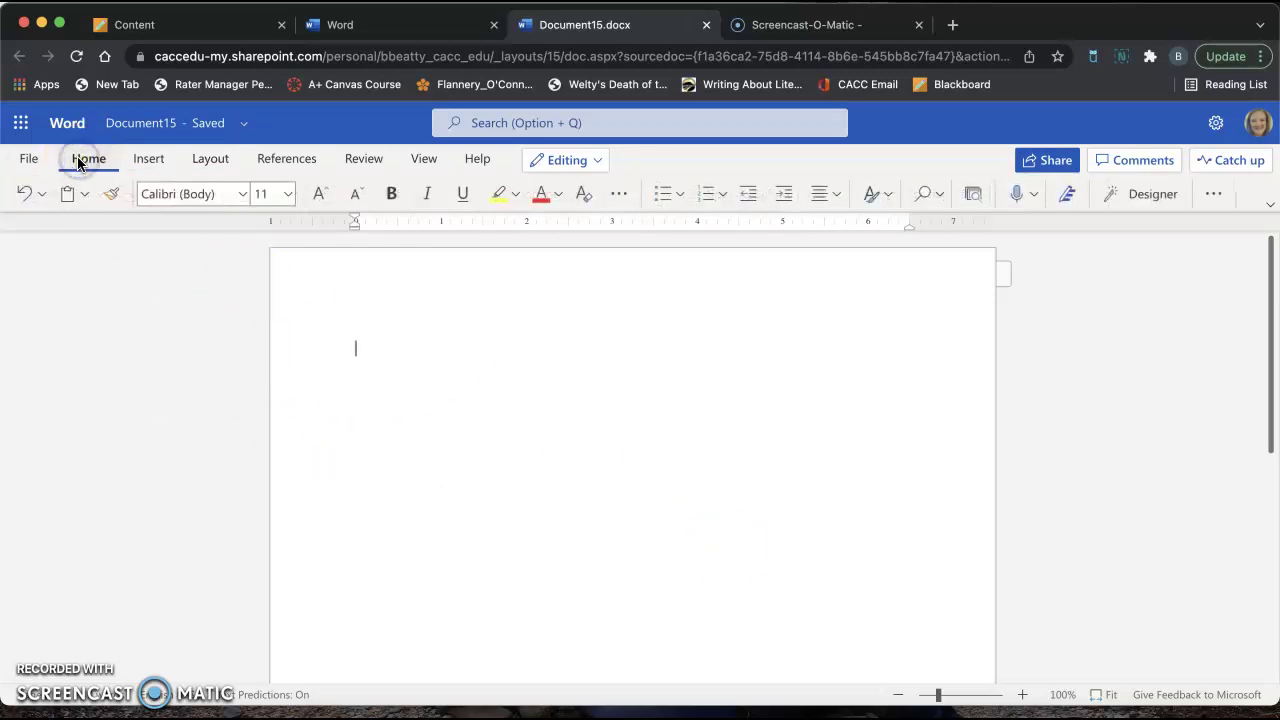
pyautogui.click(243, 194)
pyautogui.click(237, 338)
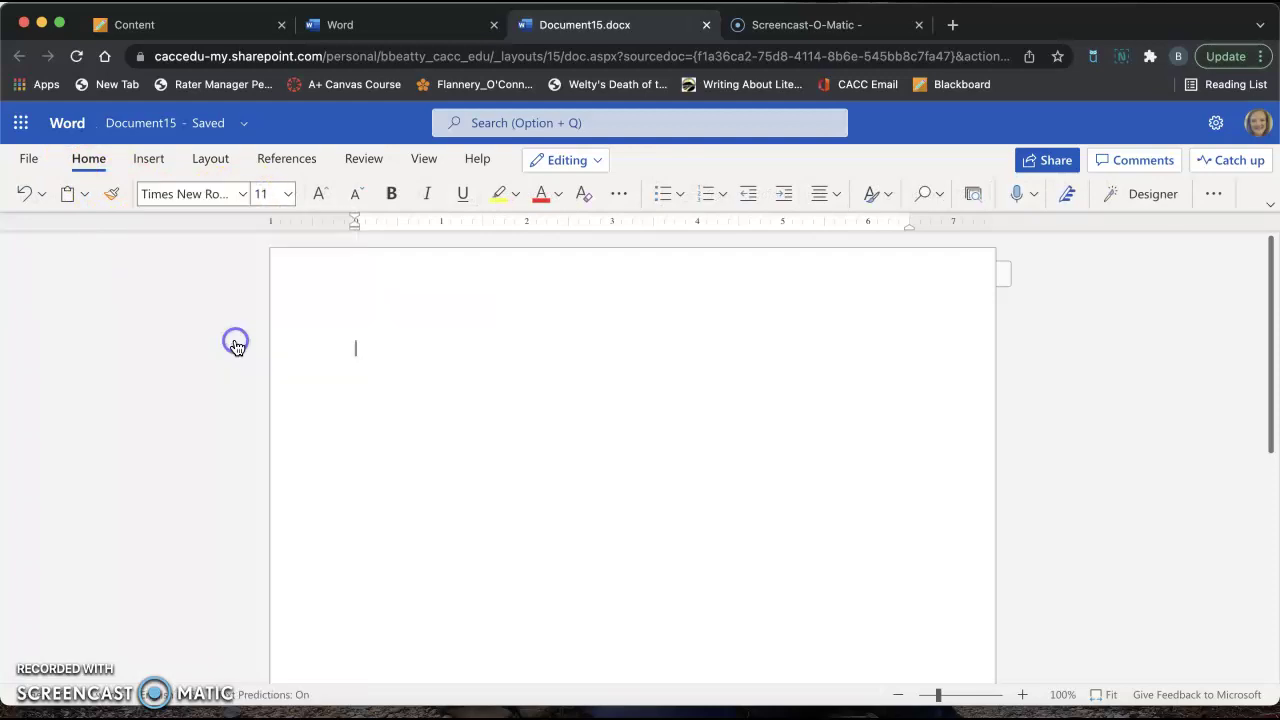
pyautogui.click(287, 196)
pyautogui.click(278, 334)
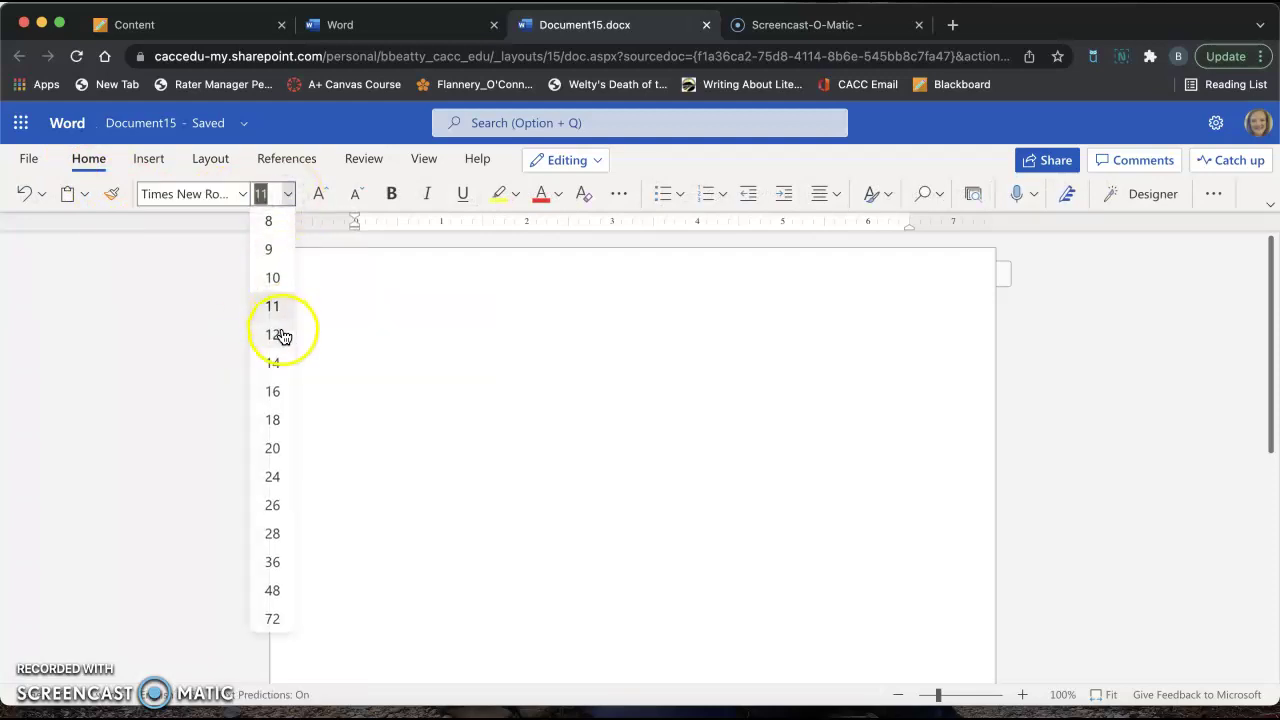
# Step: Type the heading lines: Student Name, the instructor's name, ENG 101, and 13 Jan 2022
pyautogui.click(510, 432)
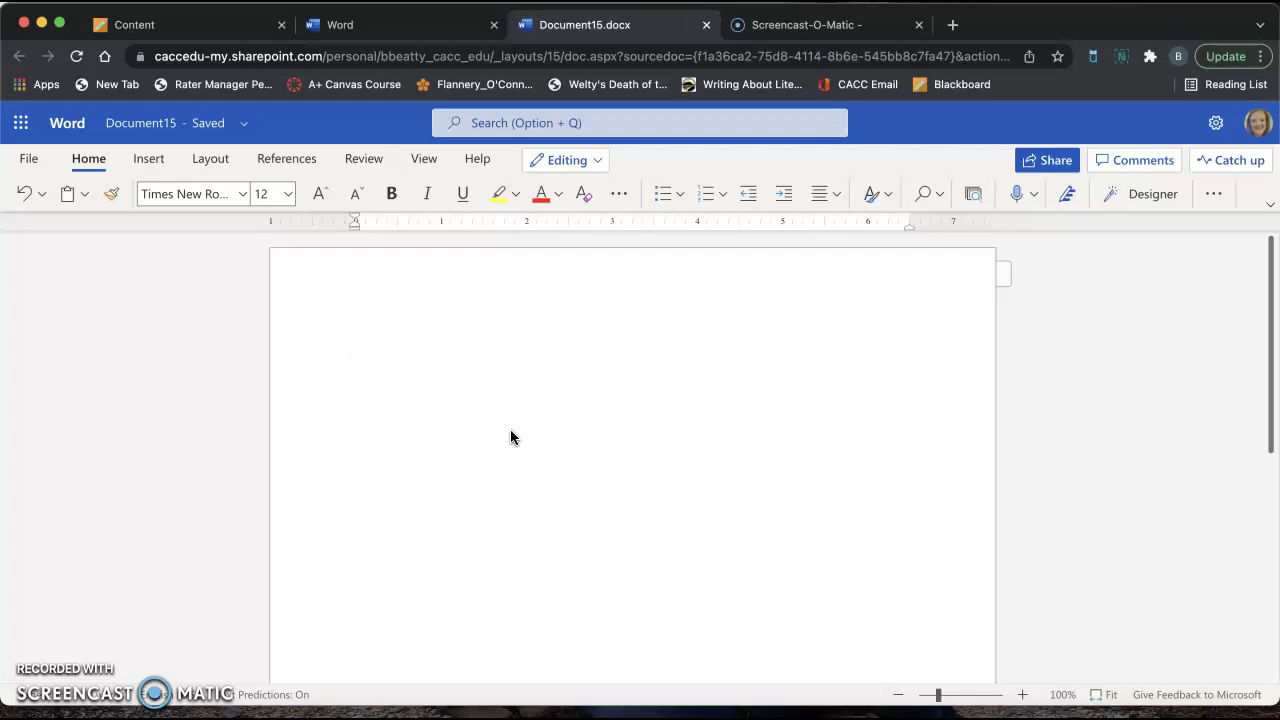
pyautogui.write('Student Name')
pyautogui.press('Return')
pyautogui.write('Beatty')
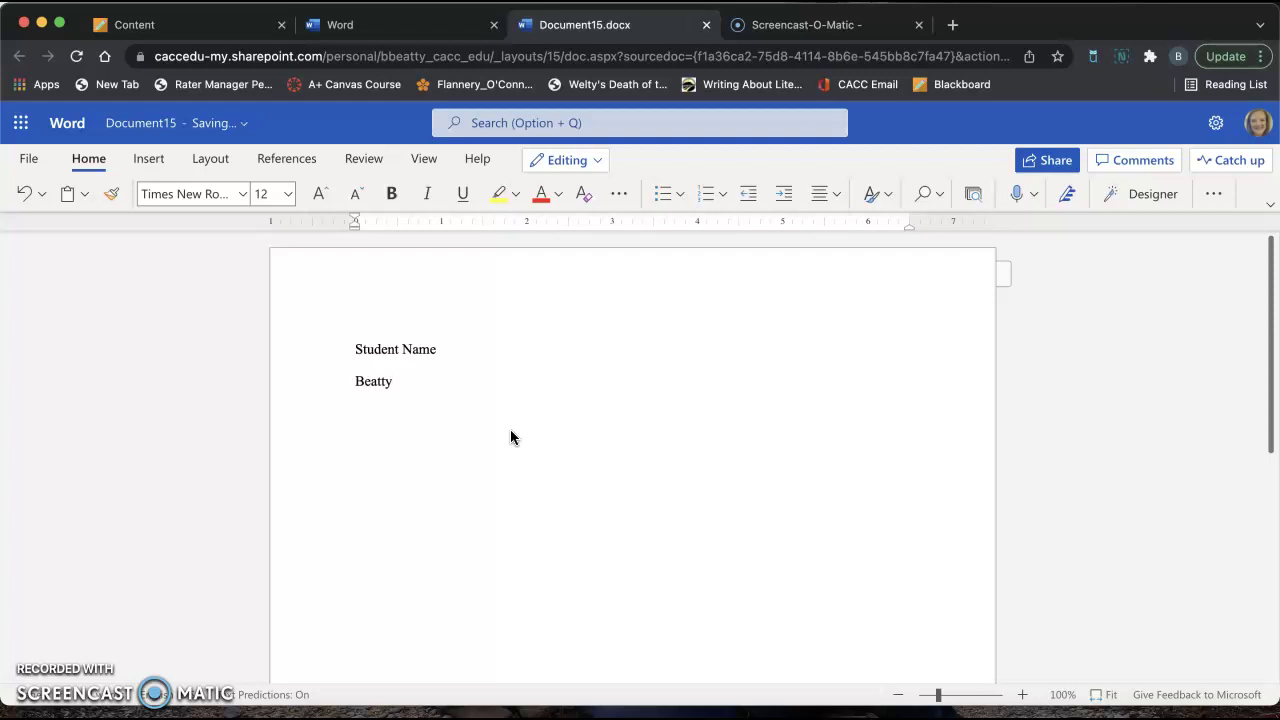
pyautogui.press('Return')
pyautogui.write('ENG 101')
pyautogui.press('Return')
pyautogui.write('13 Jan')
pyautogui.write('2022')
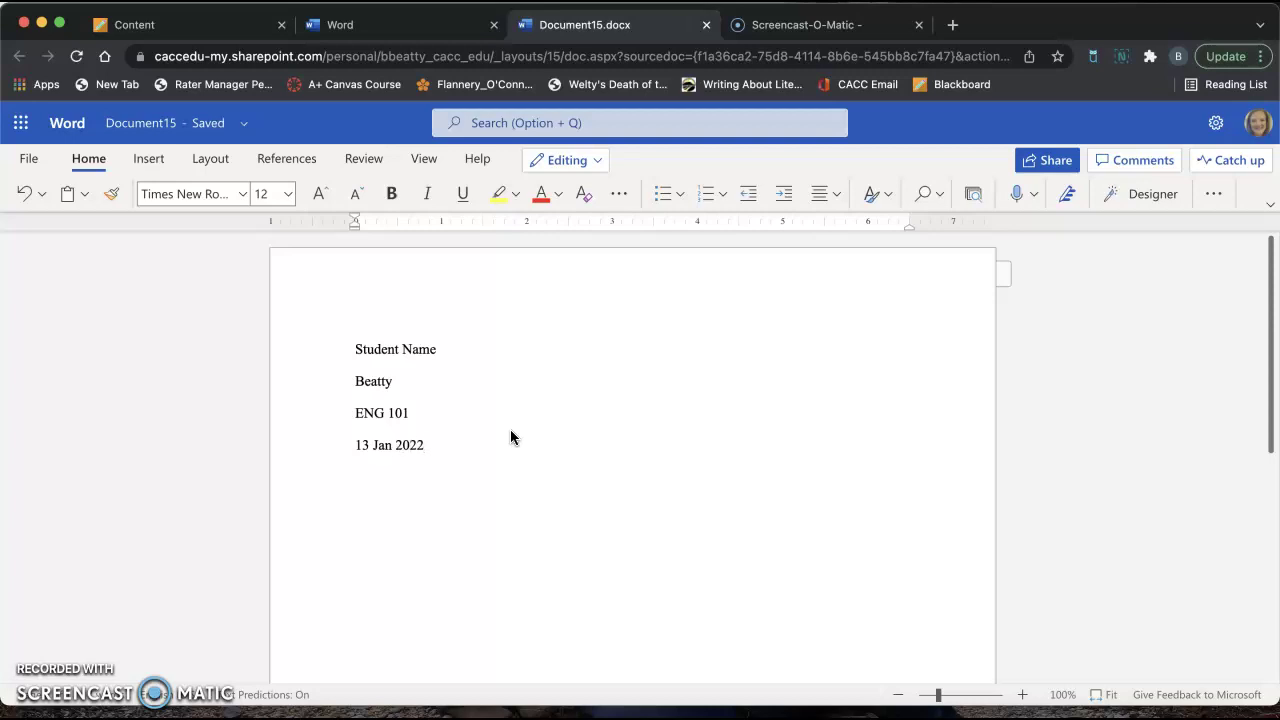
pyautogui.press('Return')
# Step: Add the centred title 'MLA Practice', then left-align the following line
pyautogui.click(835, 196)
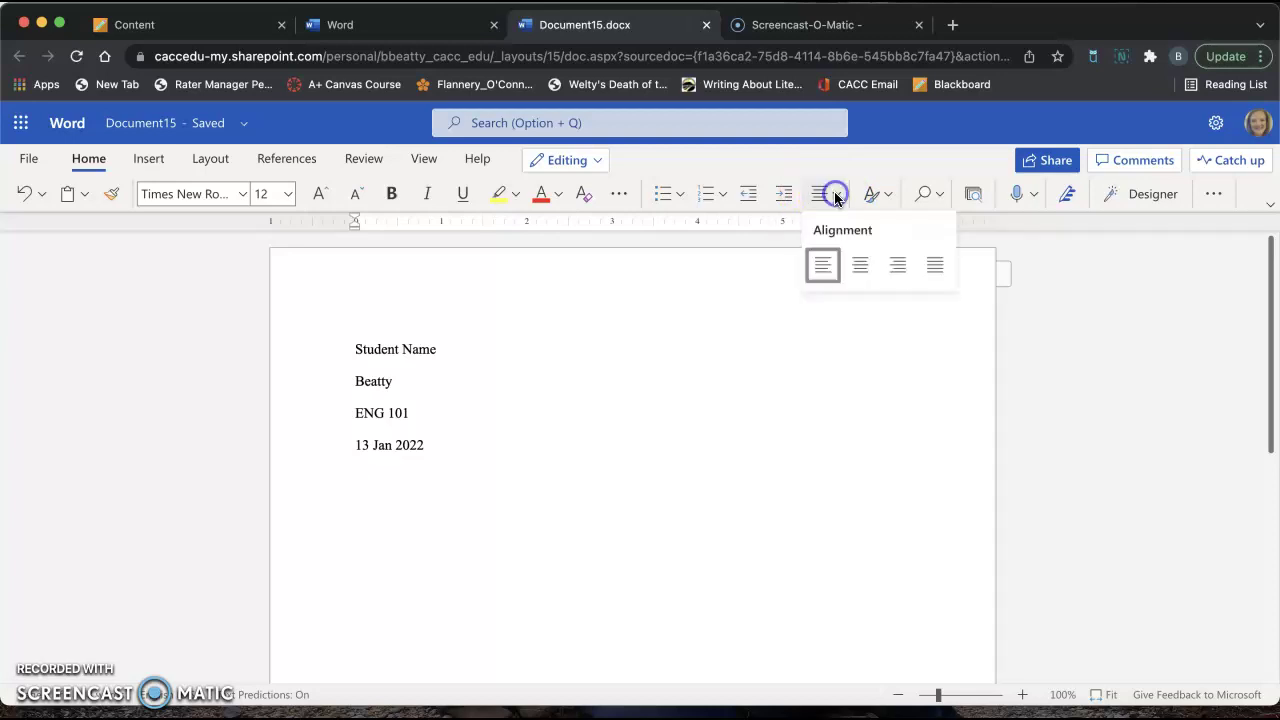
pyautogui.click(859, 268)
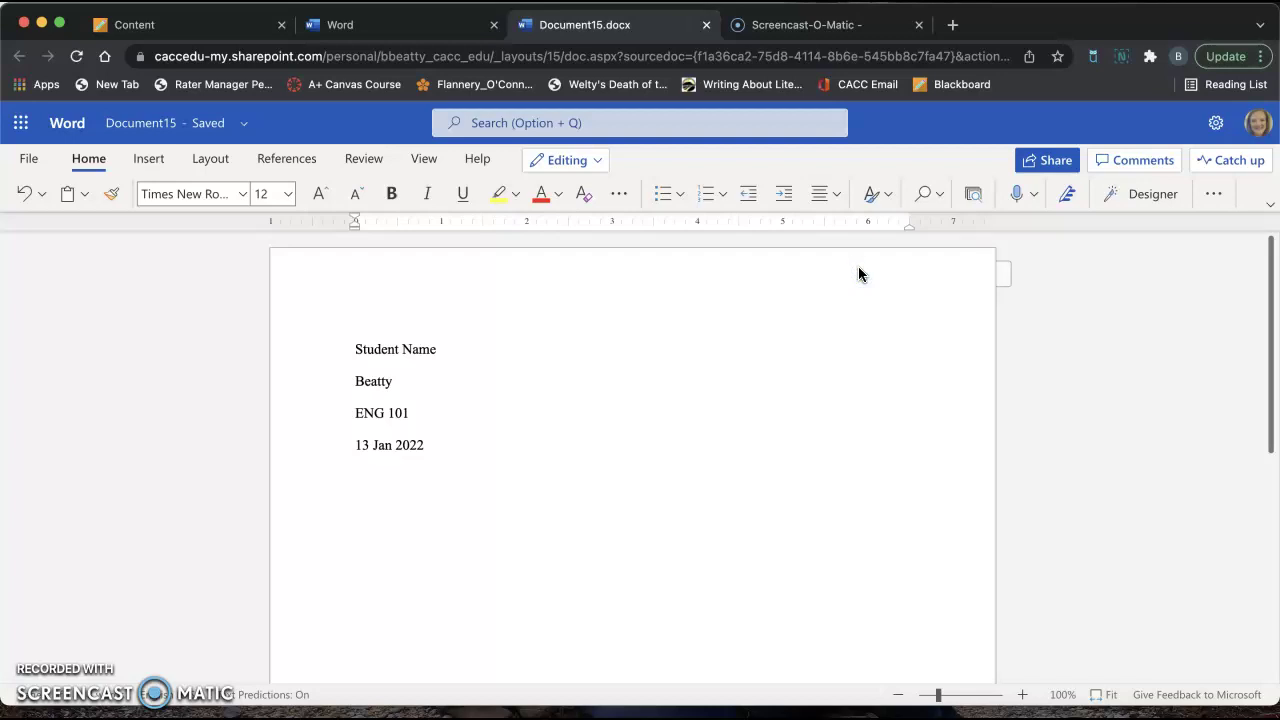
pyautogui.write('MLA Practice')
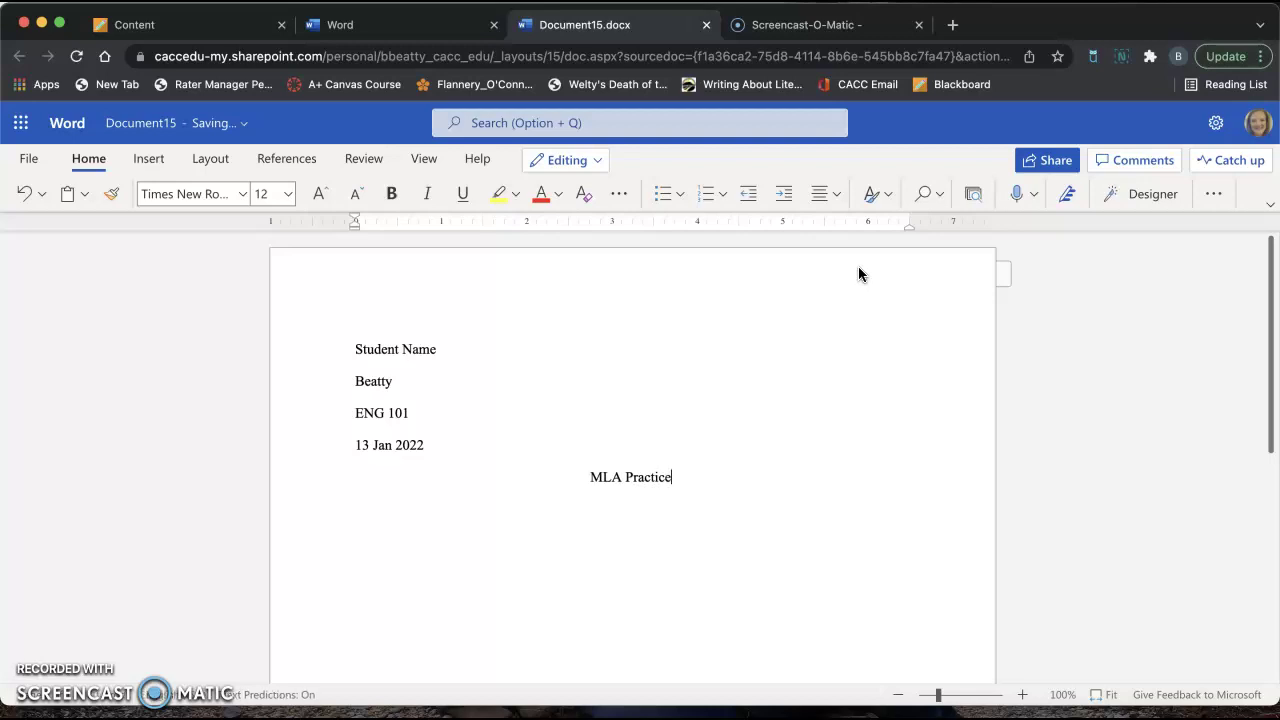
pyautogui.press('Return')
pyautogui.click(836, 194)
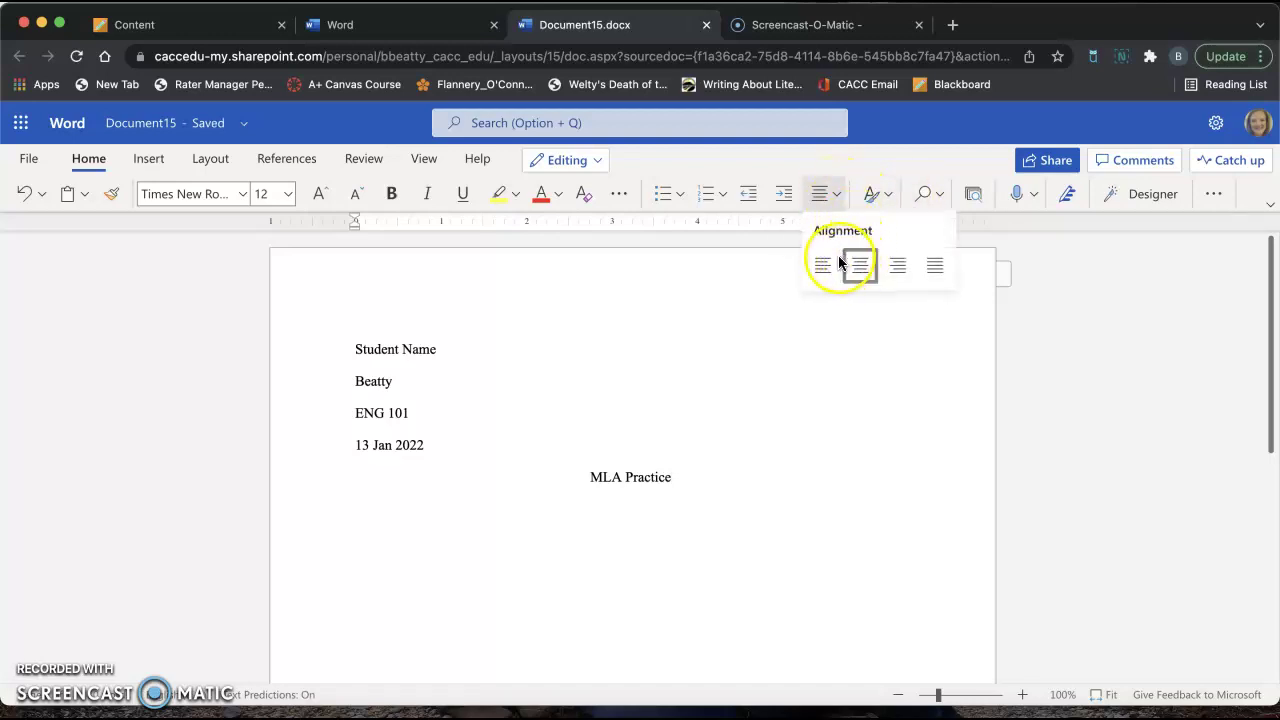
pyautogui.click(823, 265)
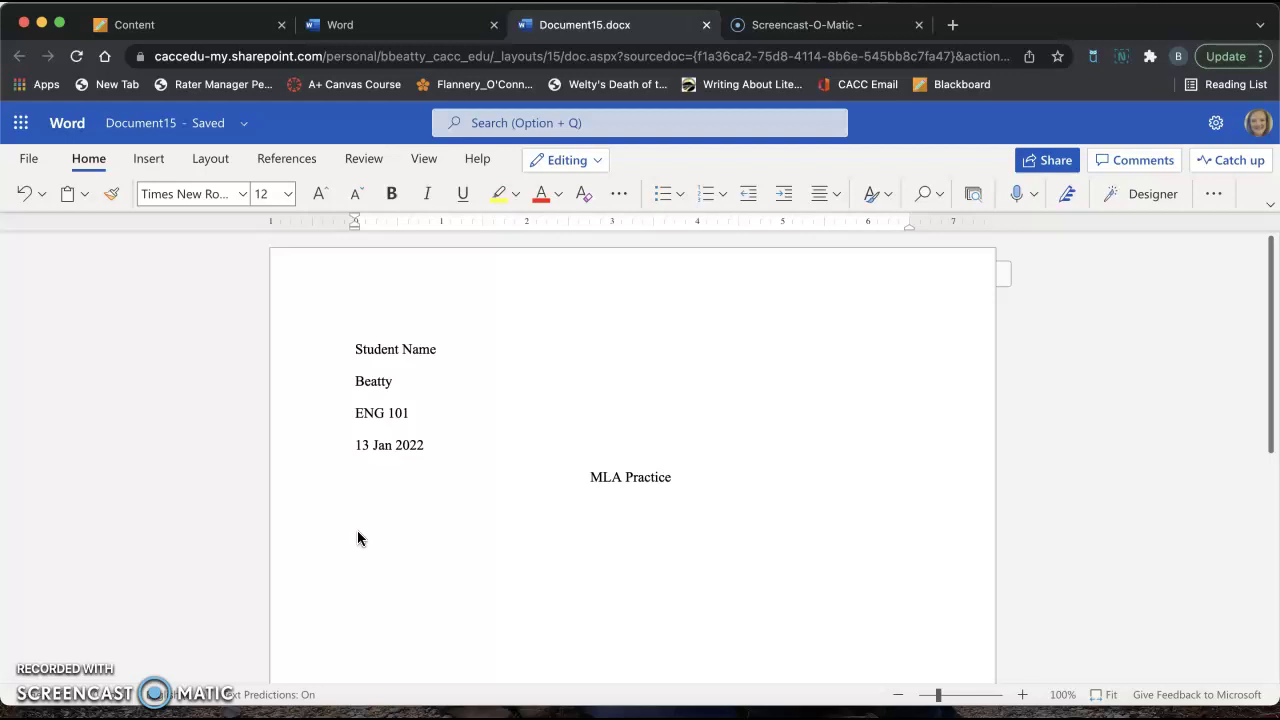
# Step: Type 'I need to study my MLA notes for the quiz on Tuesday', fixing the 'fo r' typo
pyautogui.write('I need to study my MLA notes ')
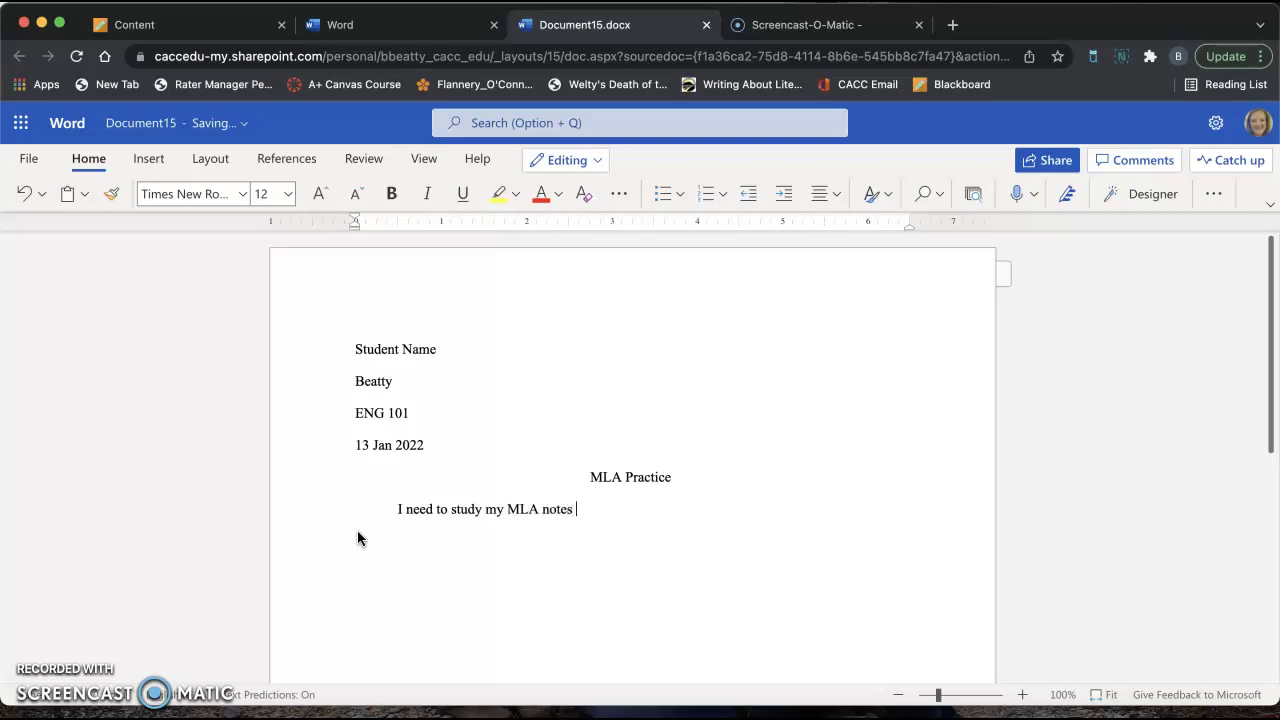
pyautogui.write('fo rthe quiz on Tuesday.')
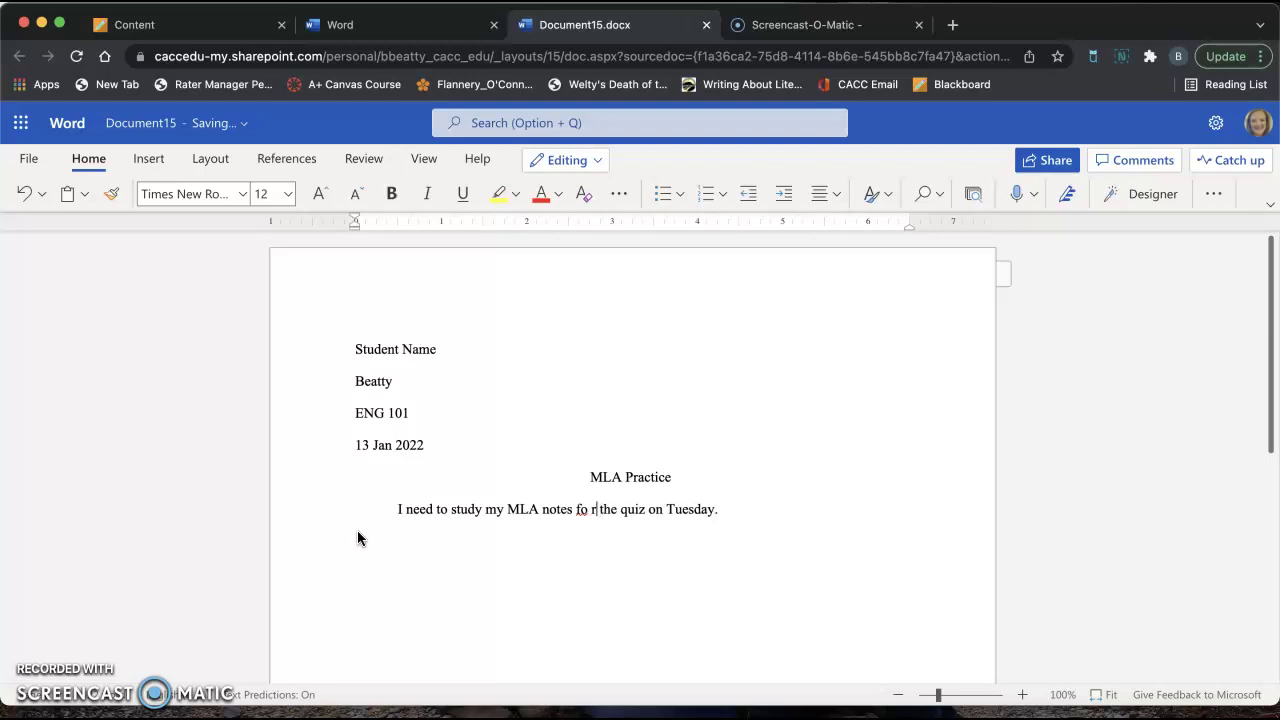
pyautogui.press('BackSpace')
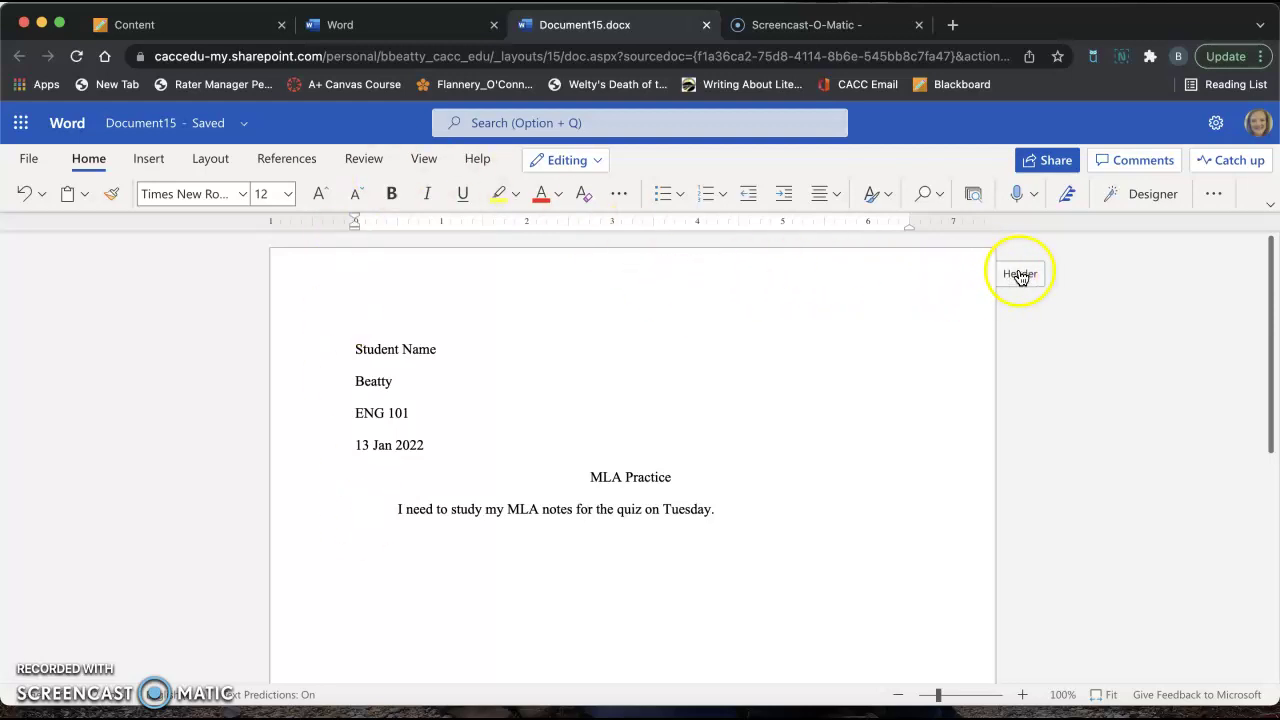
# Step: Insert a top-right page number in the header and type 'Last' before it
pyautogui.click(1019, 274)
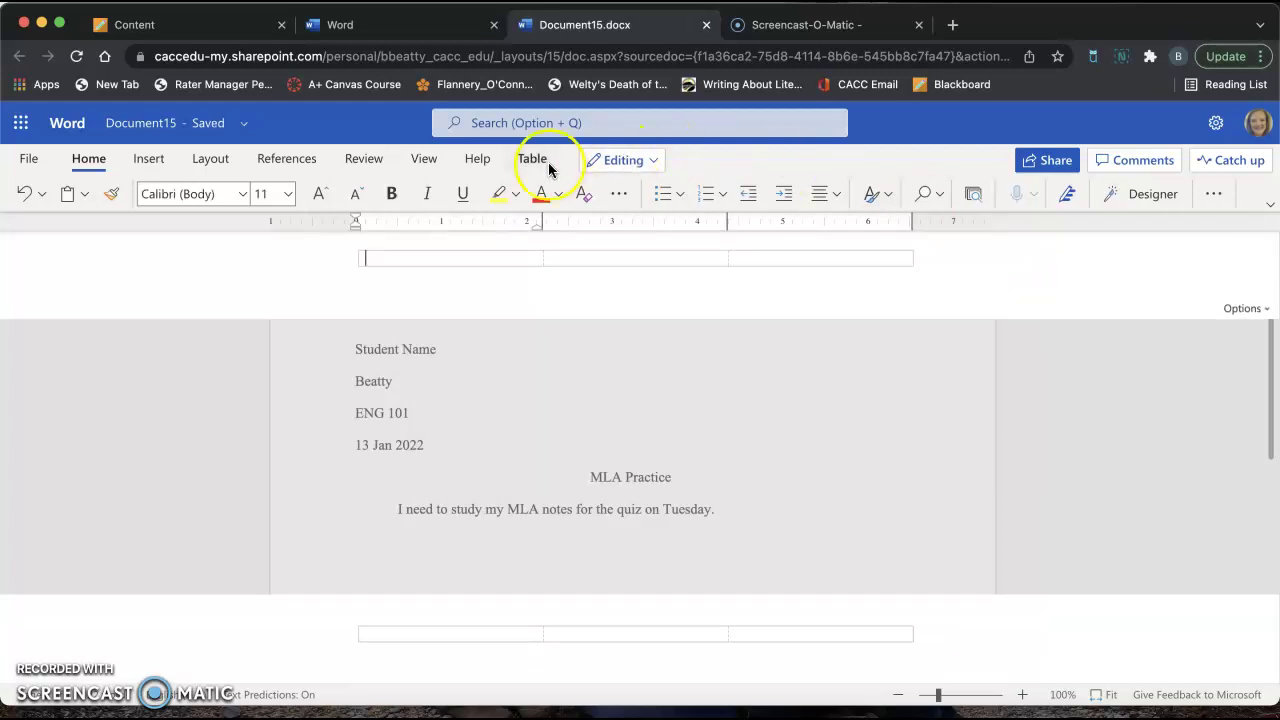
pyautogui.click(150, 158)
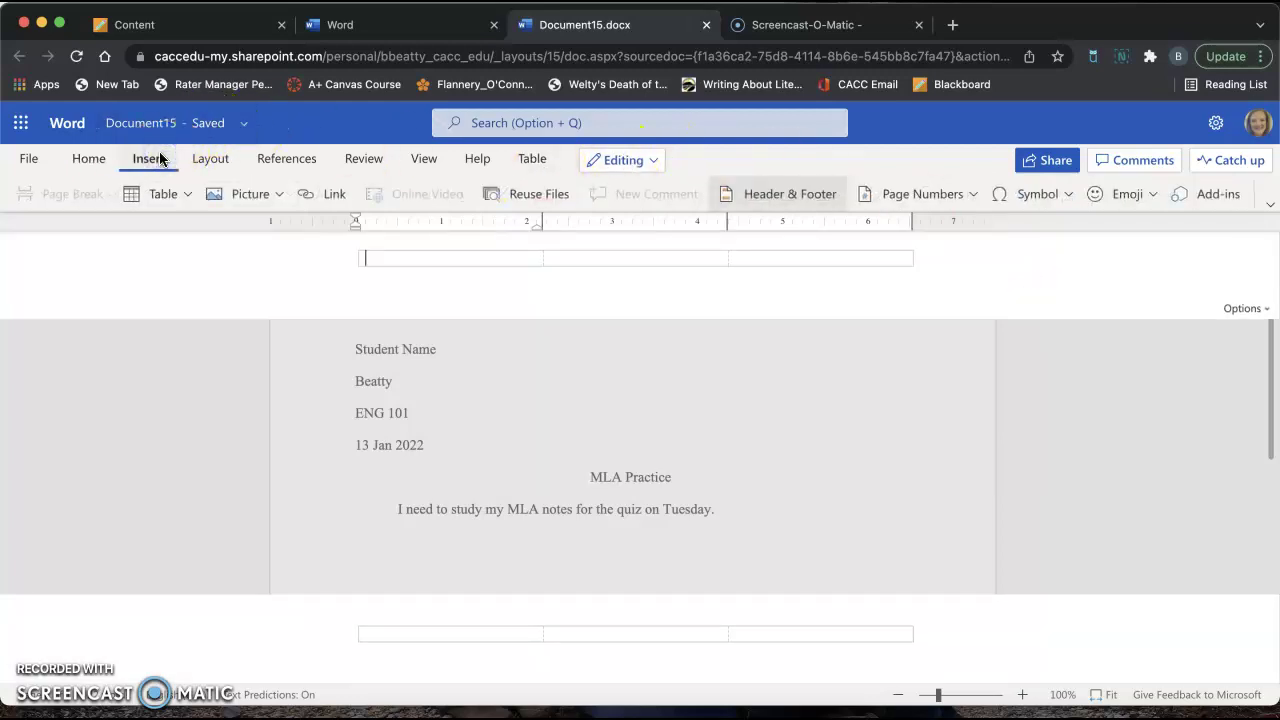
pyautogui.click(968, 194)
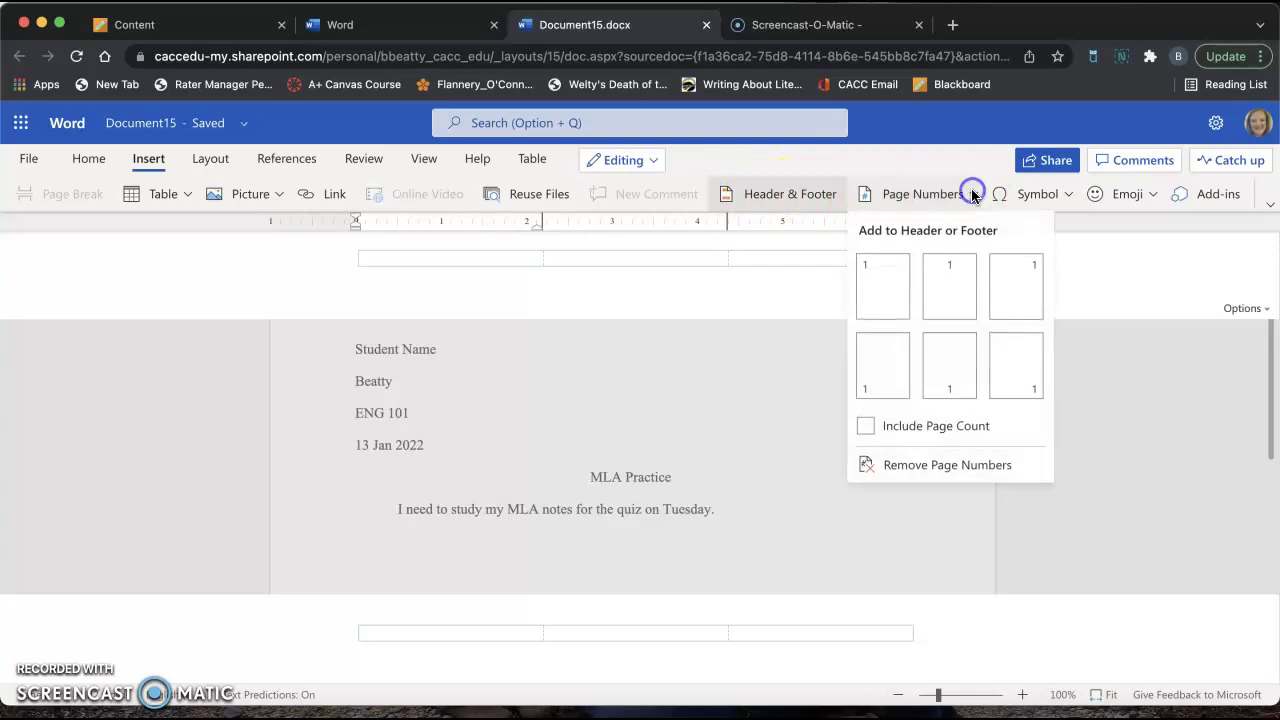
pyautogui.click(1011, 284)
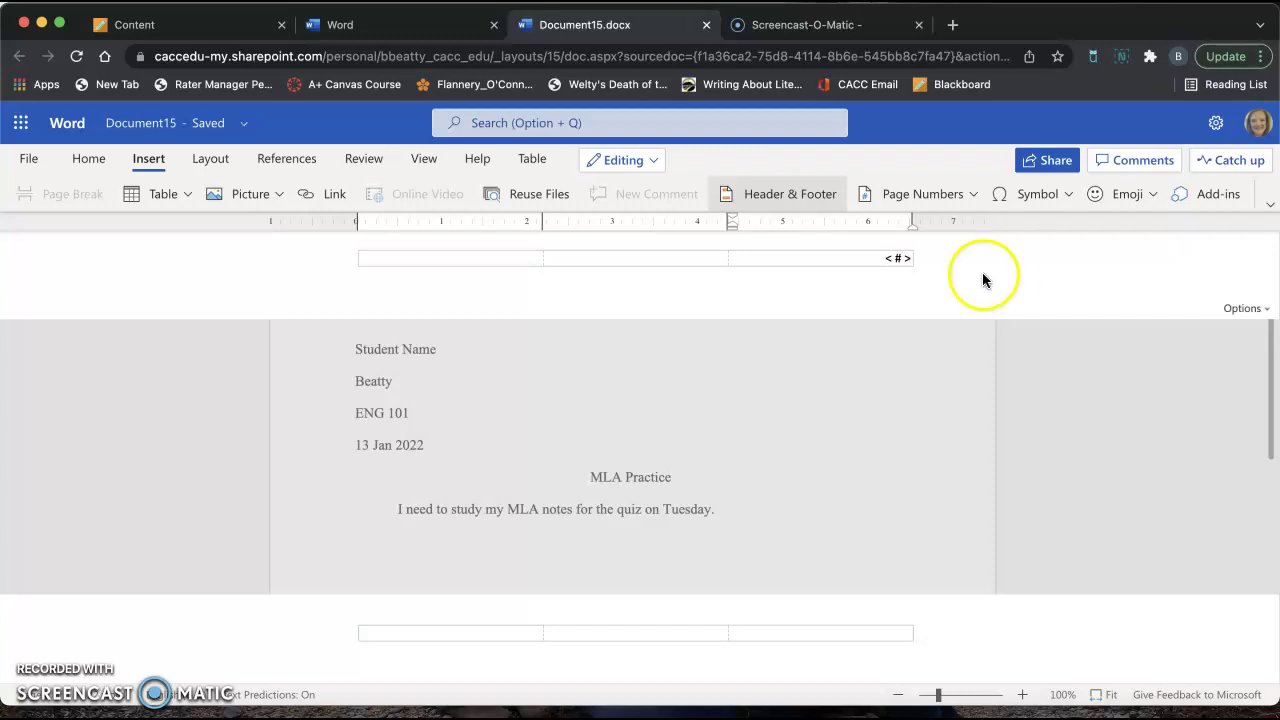
pyautogui.click(937, 274)
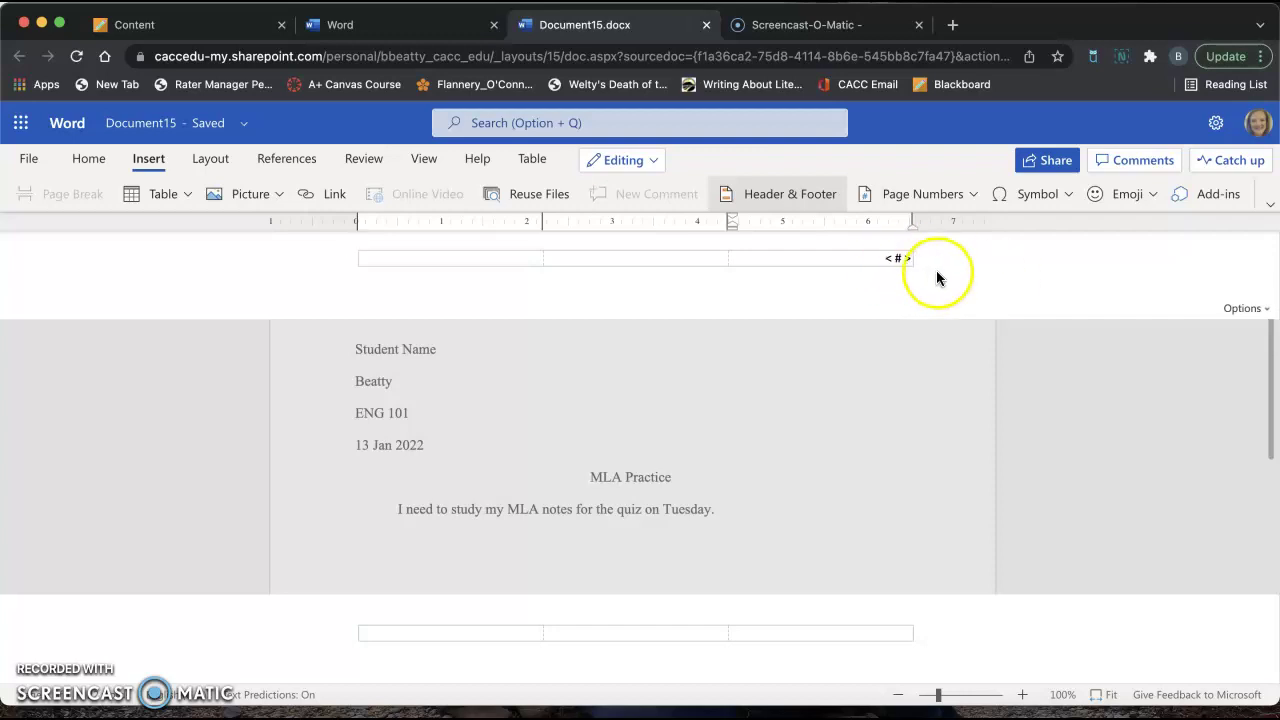
pyautogui.write('Last')
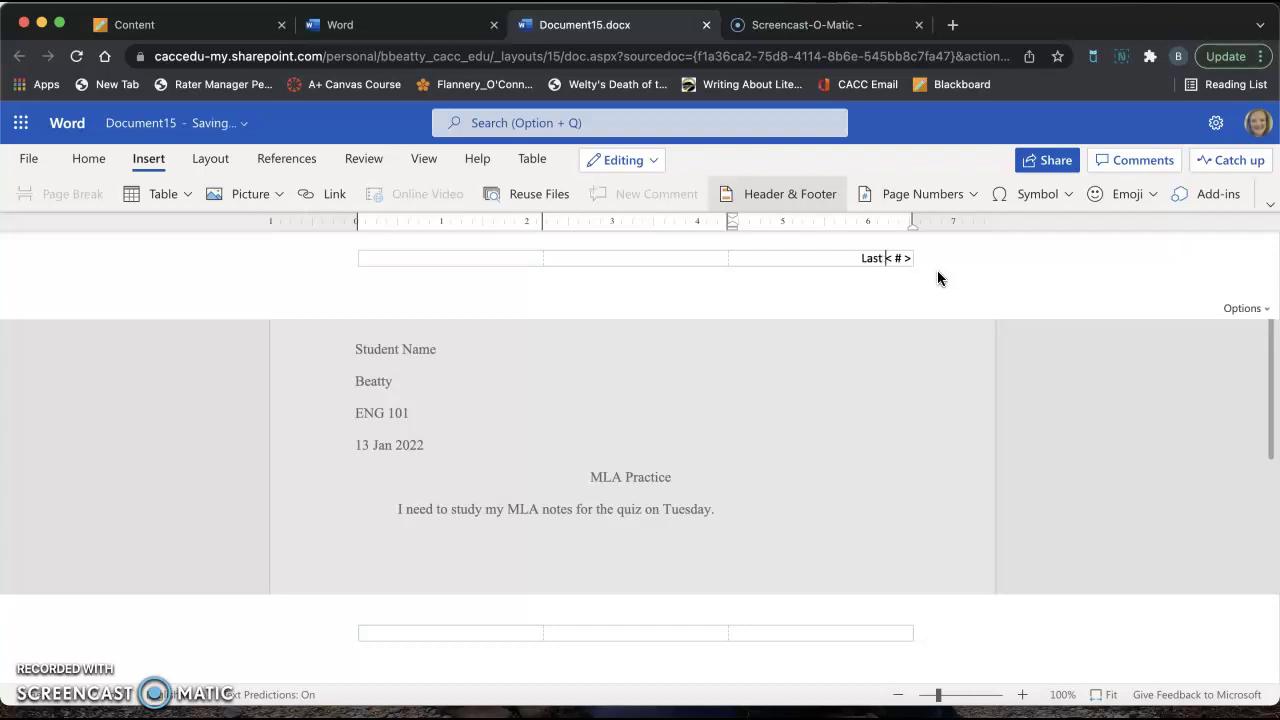
# Step: Format the 'Last' page-number header in Times New Roman 12 and close the header
pyautogui.click(903, 263)
pyautogui.click(836, 262)
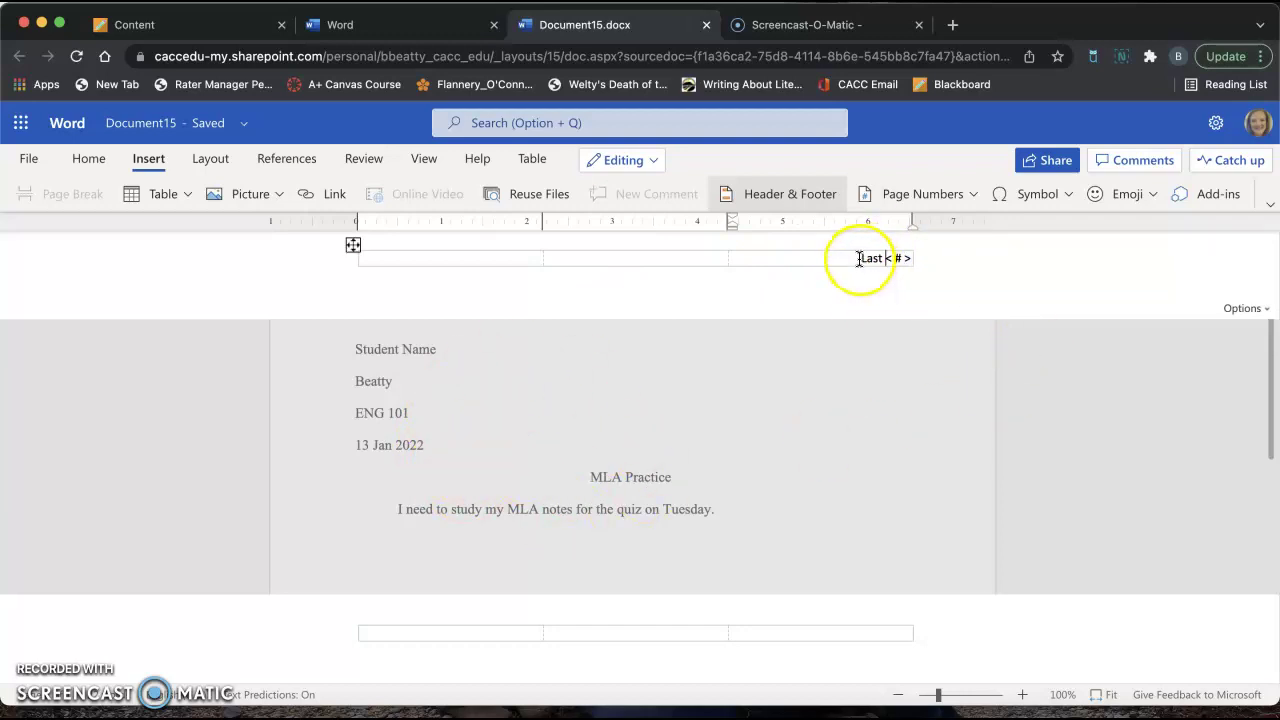
pyautogui.moveTo(859, 258); pyautogui.dragTo(916, 262)
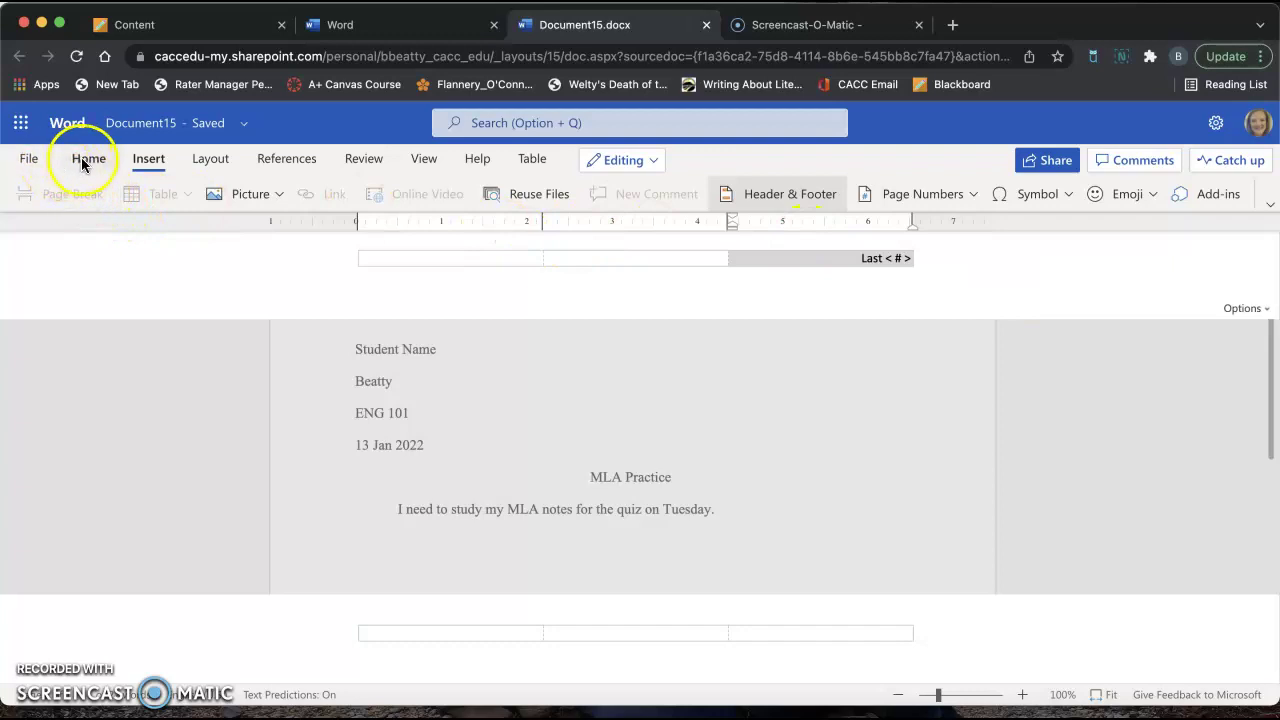
pyautogui.click(86, 160)
pyautogui.click(242, 193)
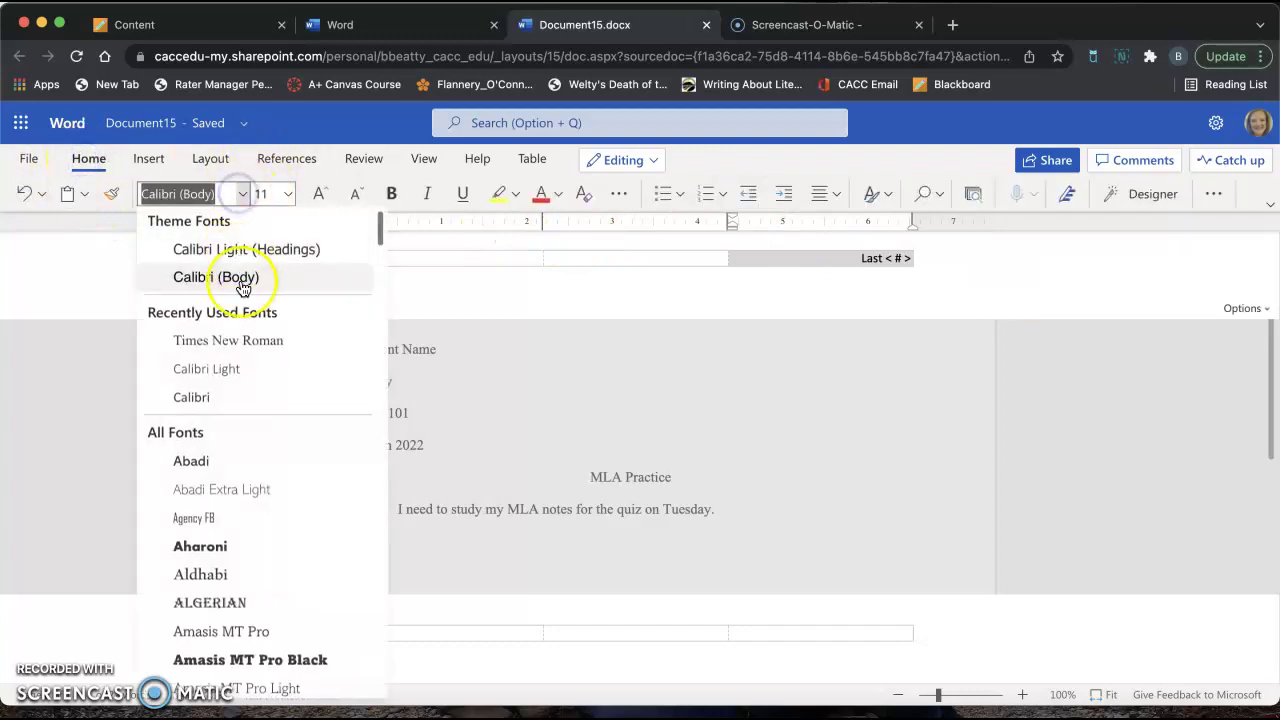
pyautogui.click(237, 340)
pyautogui.click(287, 193)
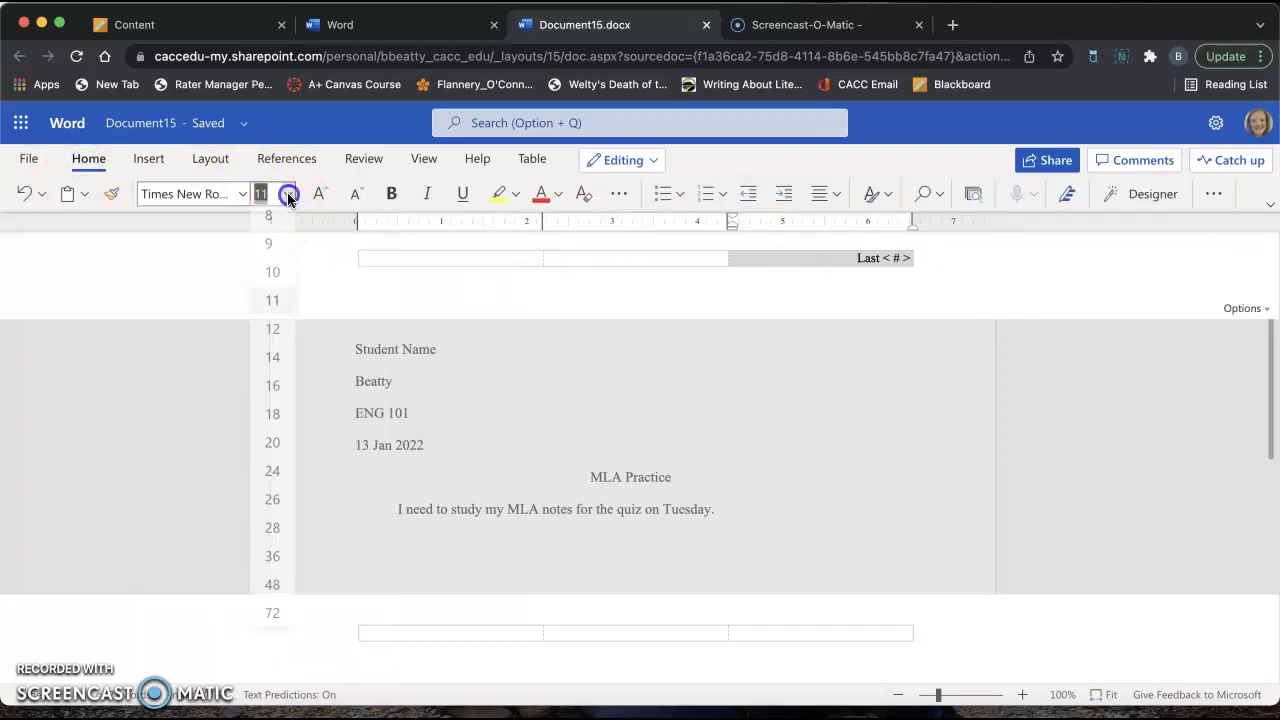
pyautogui.click(278, 336)
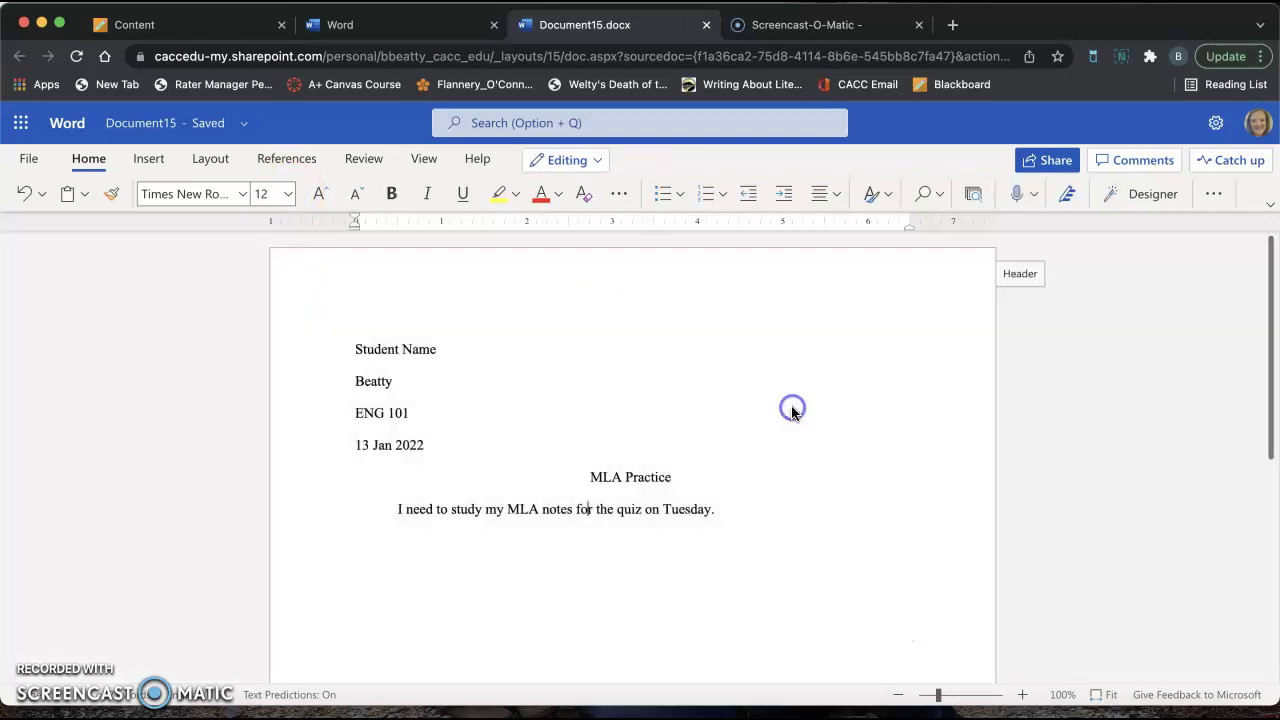
pyautogui.click(793, 406)
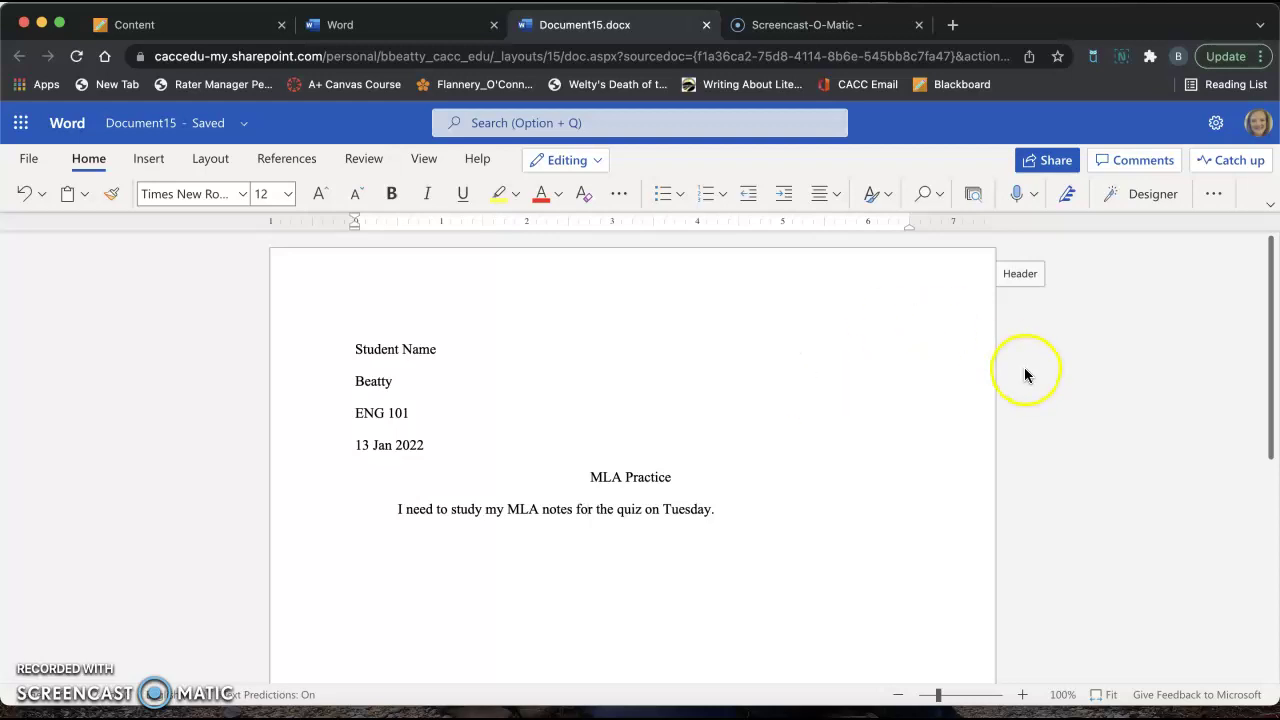
# Step: Print the document to PDF using Save as PDF, checking the Last 1 header in preview
pyautogui.click(35, 164)
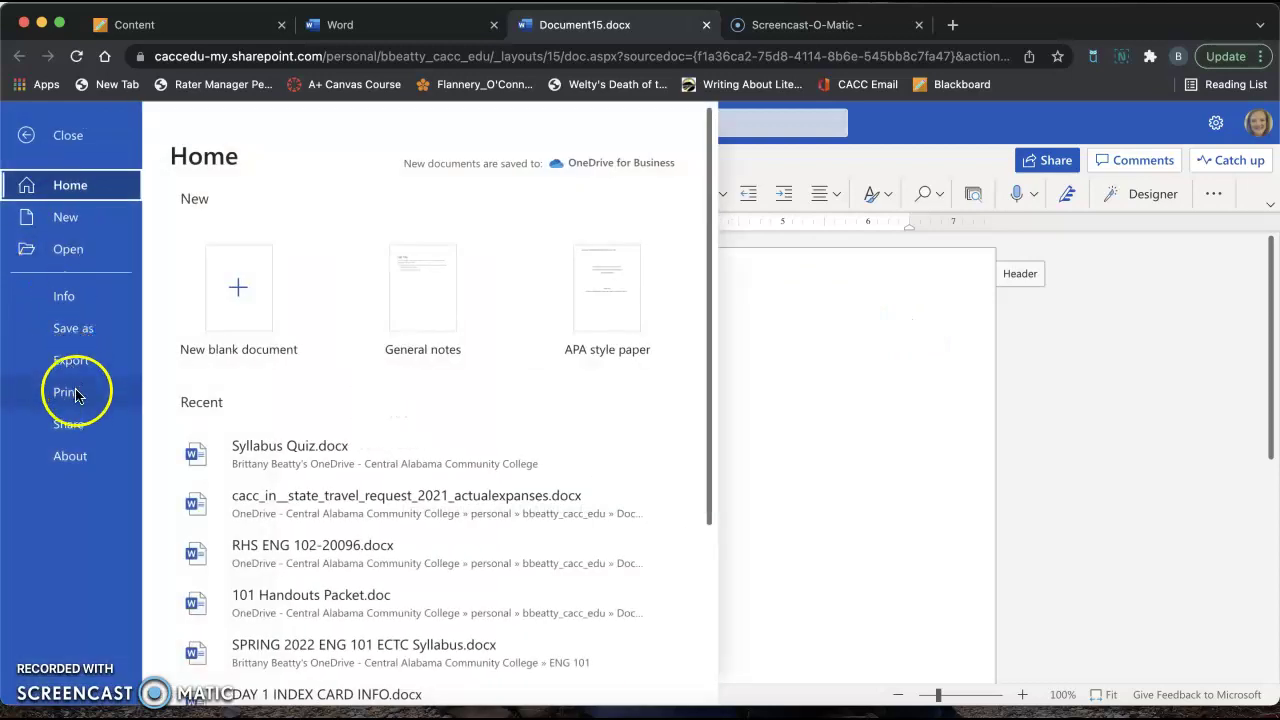
pyautogui.click(72, 391)
pyautogui.click(319, 220)
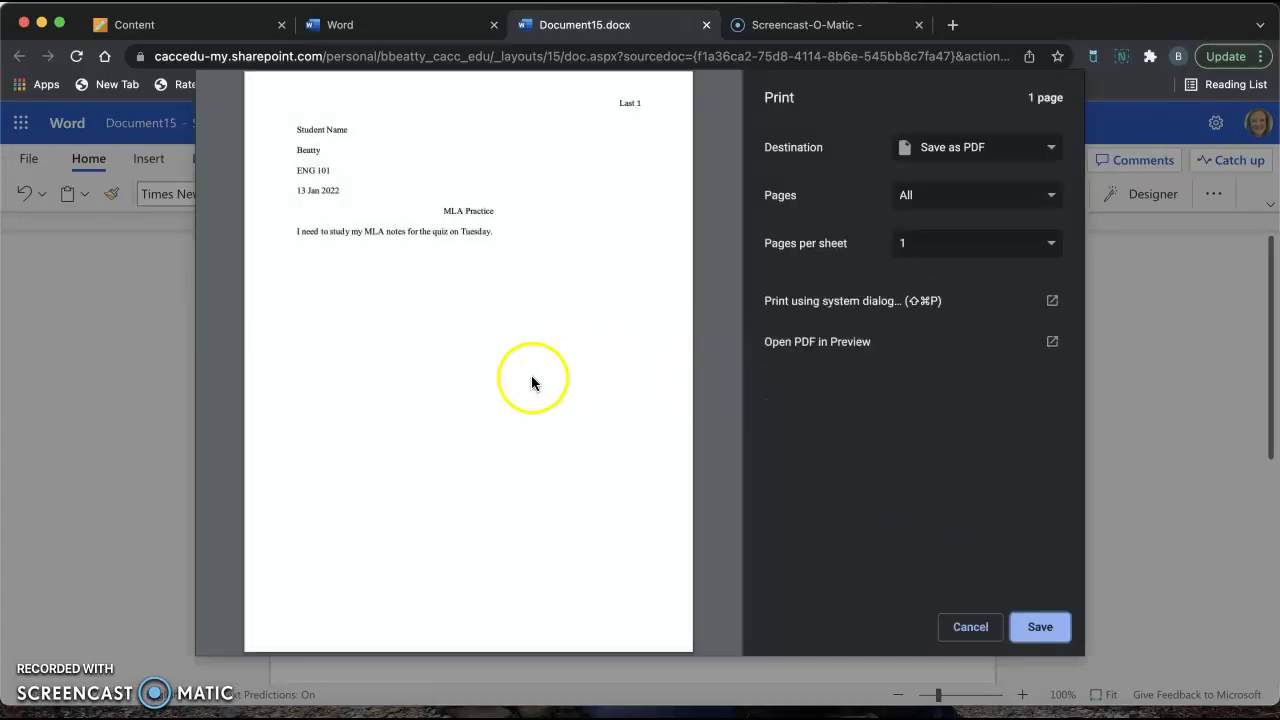
pyautogui.moveTo(644, 102); pyautogui.dragTo(613, 100)
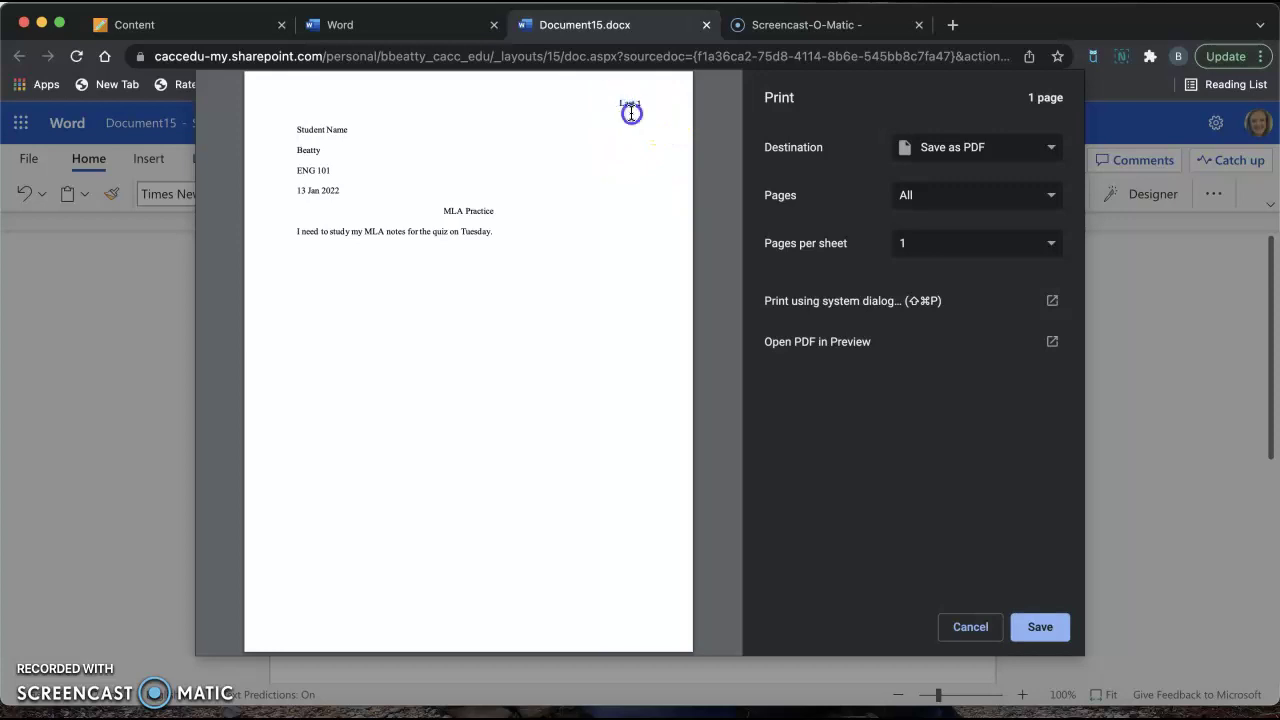
pyautogui.click(1044, 628)
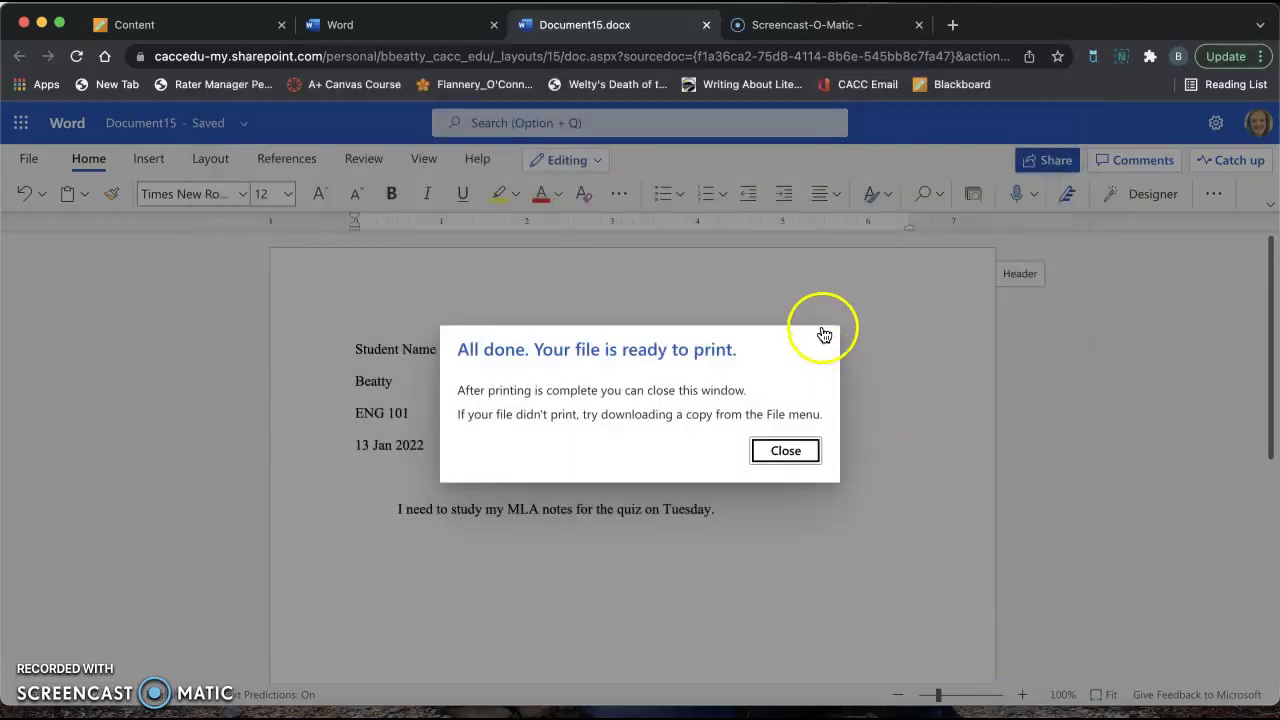
pyautogui.click(824, 334)
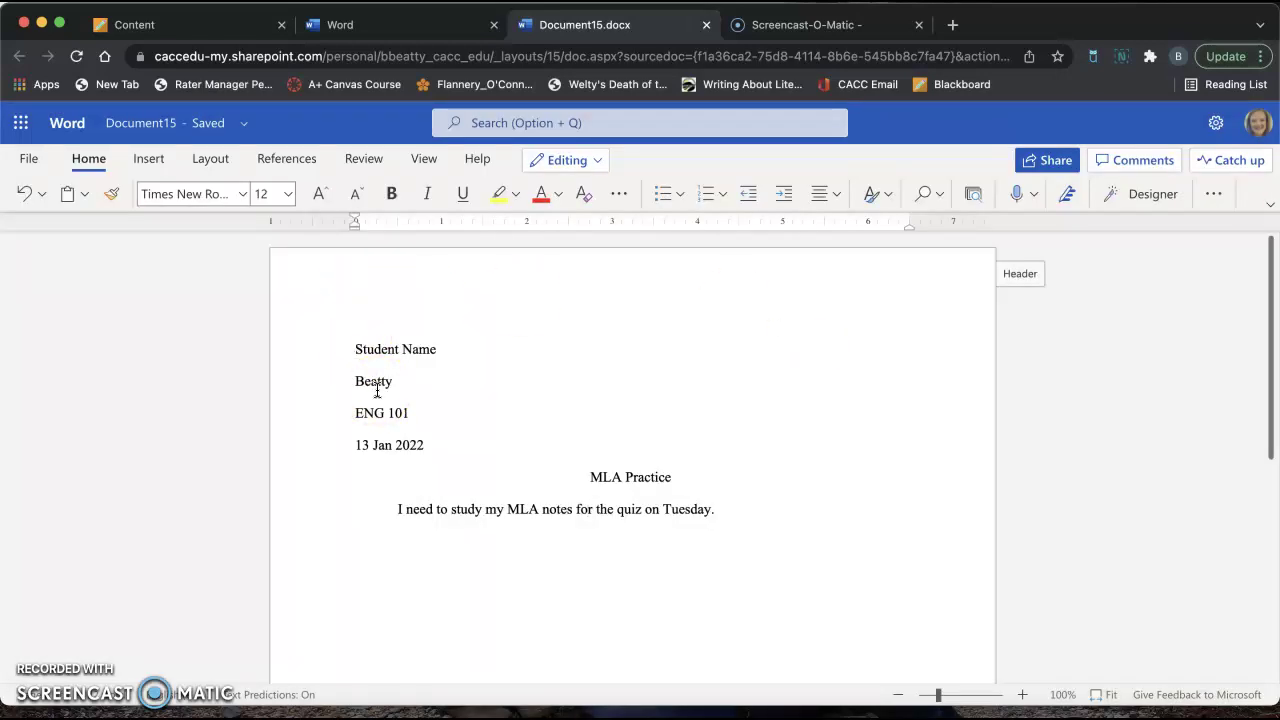
# Step: Rename Document15 to the student's last name and initial plus 'MLA practice Spring22'
pyautogui.click(351, 314)
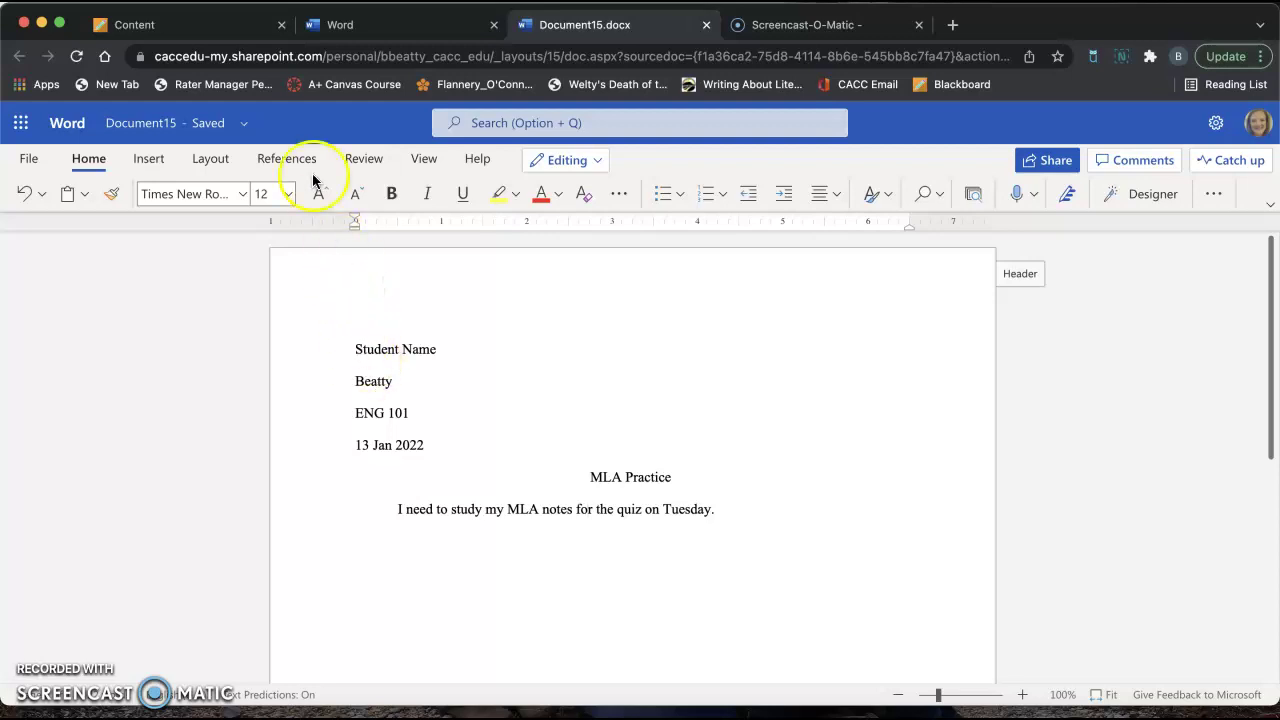
pyautogui.click(165, 139)
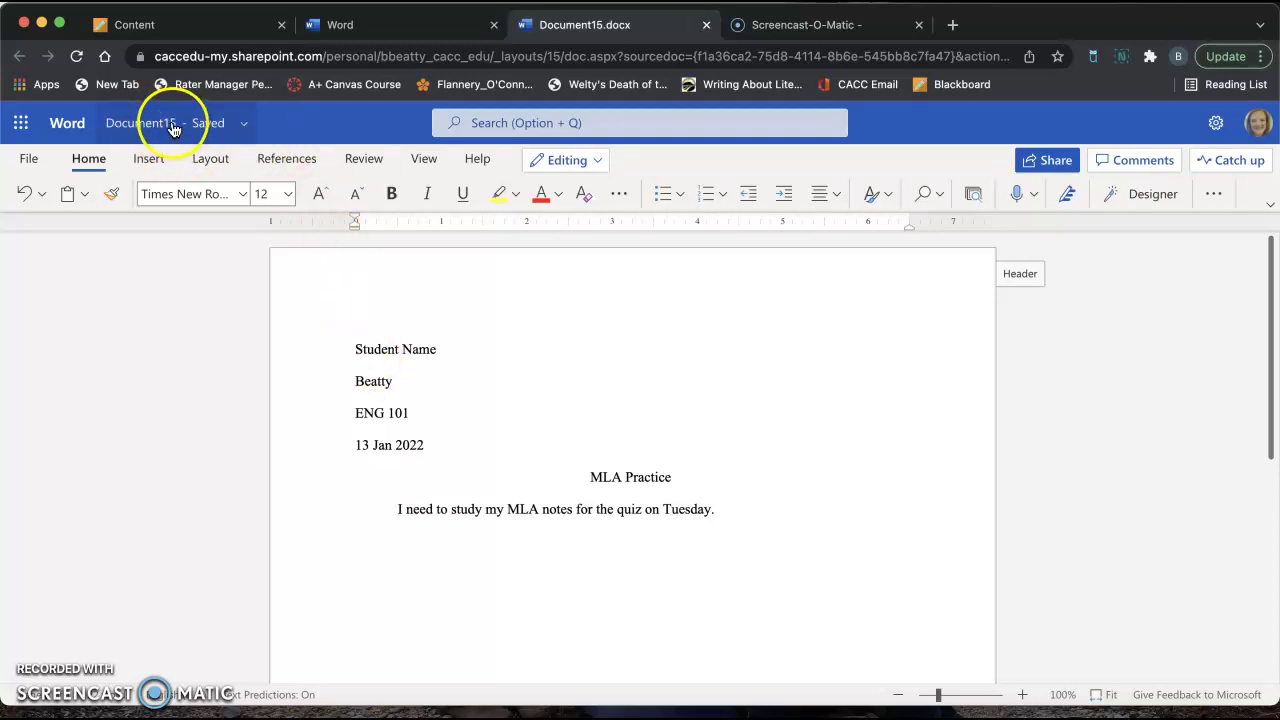
pyautogui.click(152, 123)
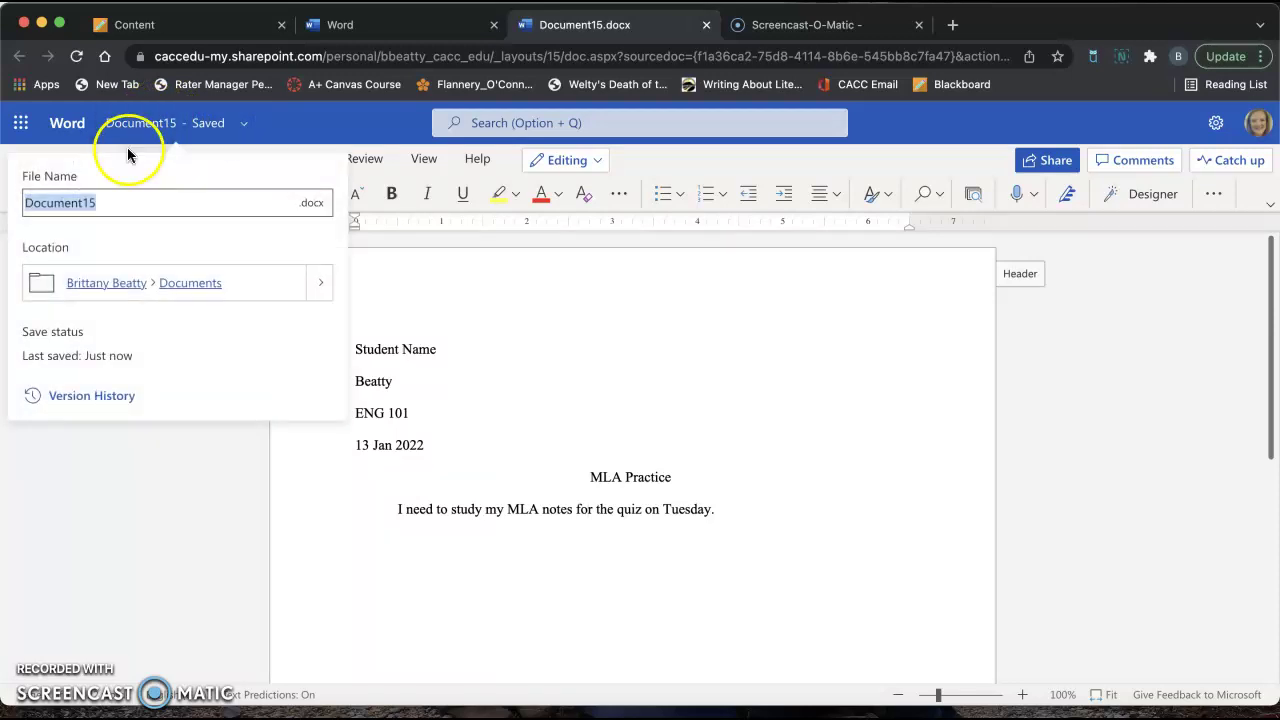
pyautogui.press('BackSpace')
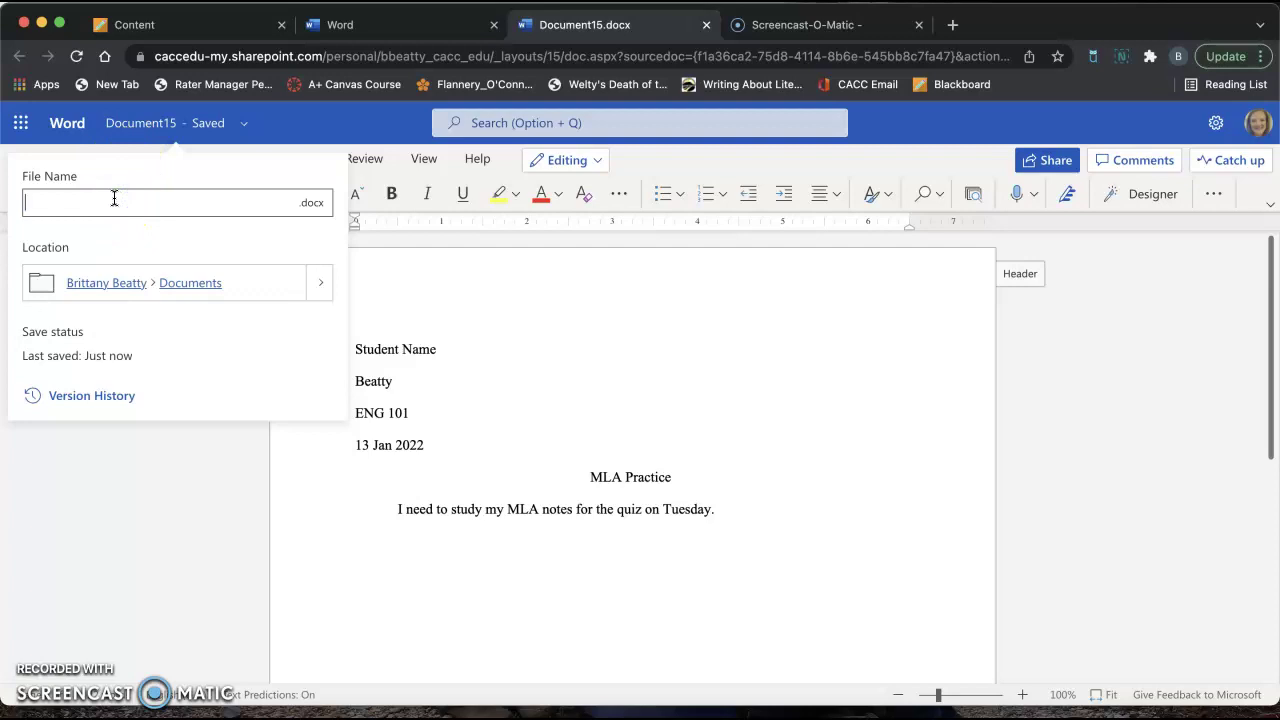
pyautogui.write('BeattyBMLApracticeSpr')
pyautogui.press('Left')
pyautogui.press('Left')
pyautogui.press('Left')
pyautogui.press('Right')
pyautogui.press('Right')
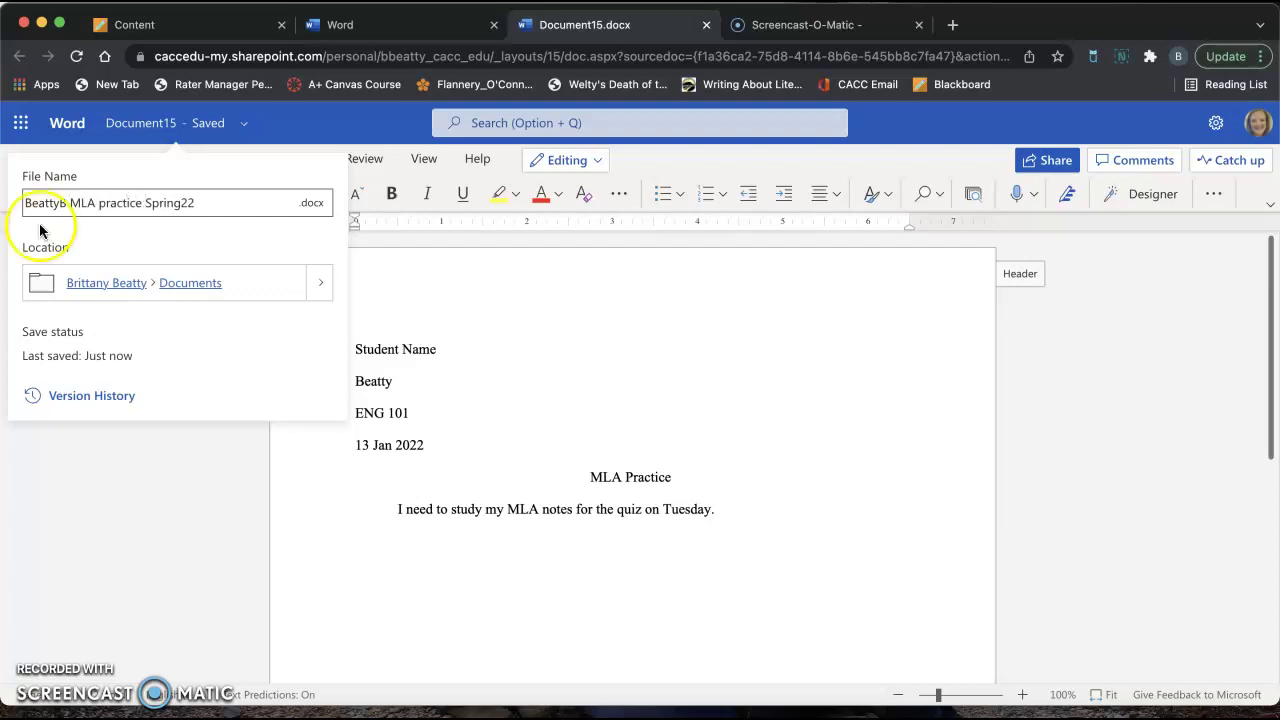
pyautogui.click(382, 488)
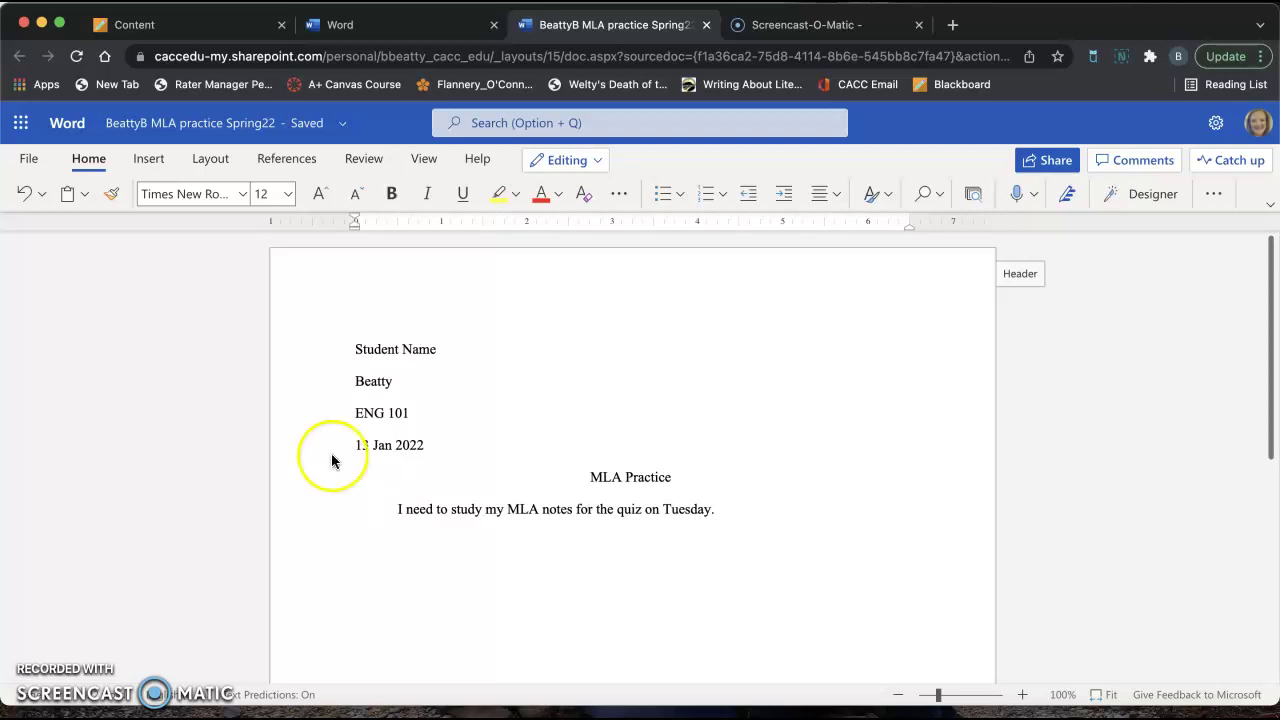
# Step: Download a copy of the renamed MLA practice Spring22 document through File > Save as
pyautogui.click(28, 158)
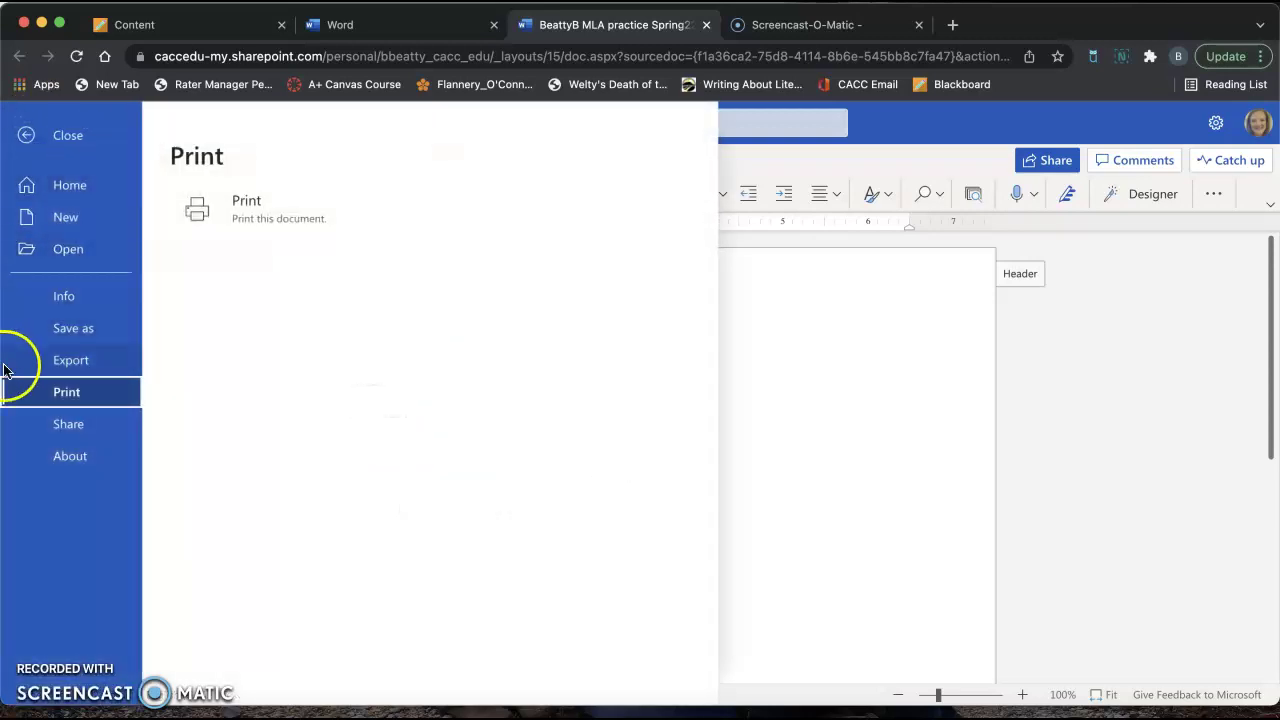
pyautogui.click(81, 333)
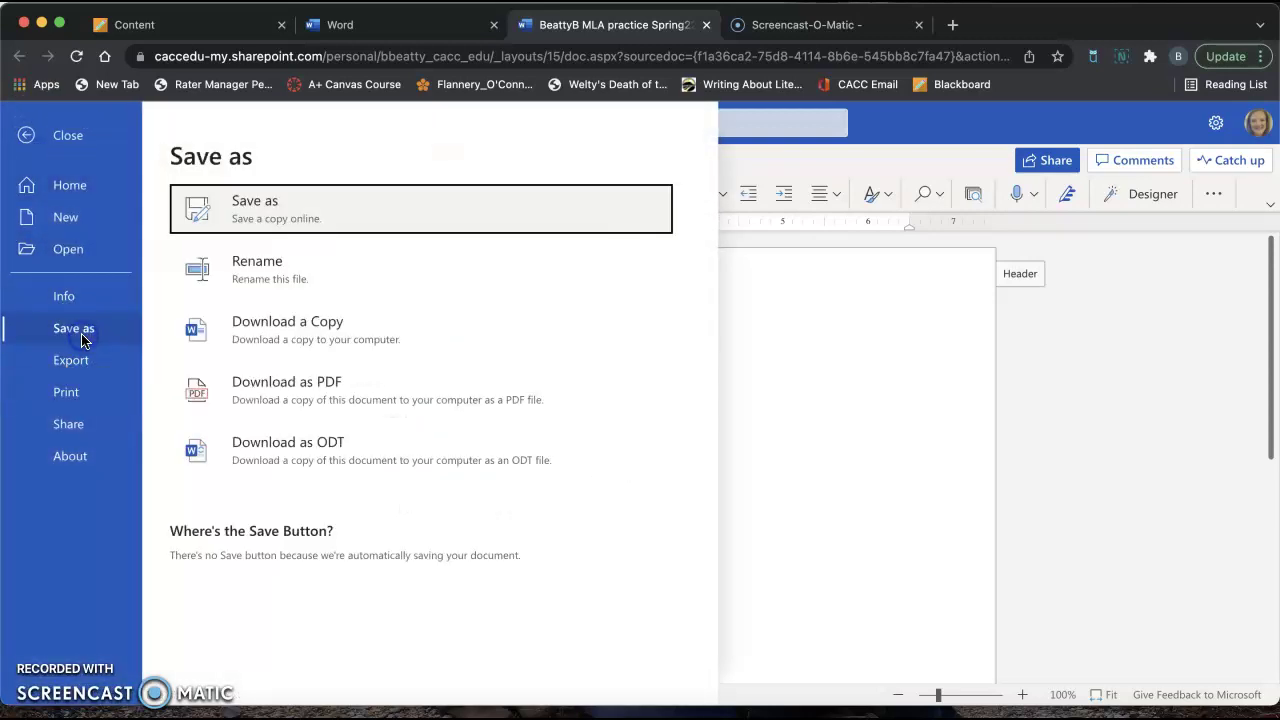
pyautogui.click(370, 332)
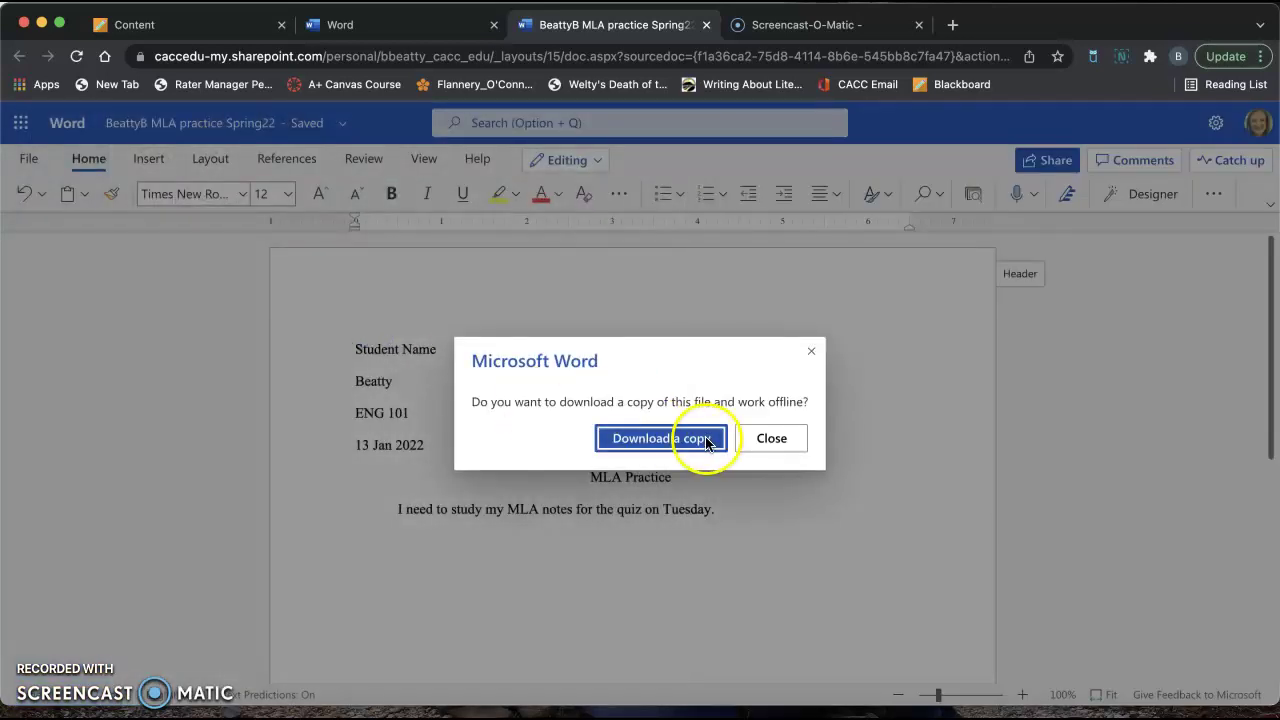
pyautogui.click(707, 441)
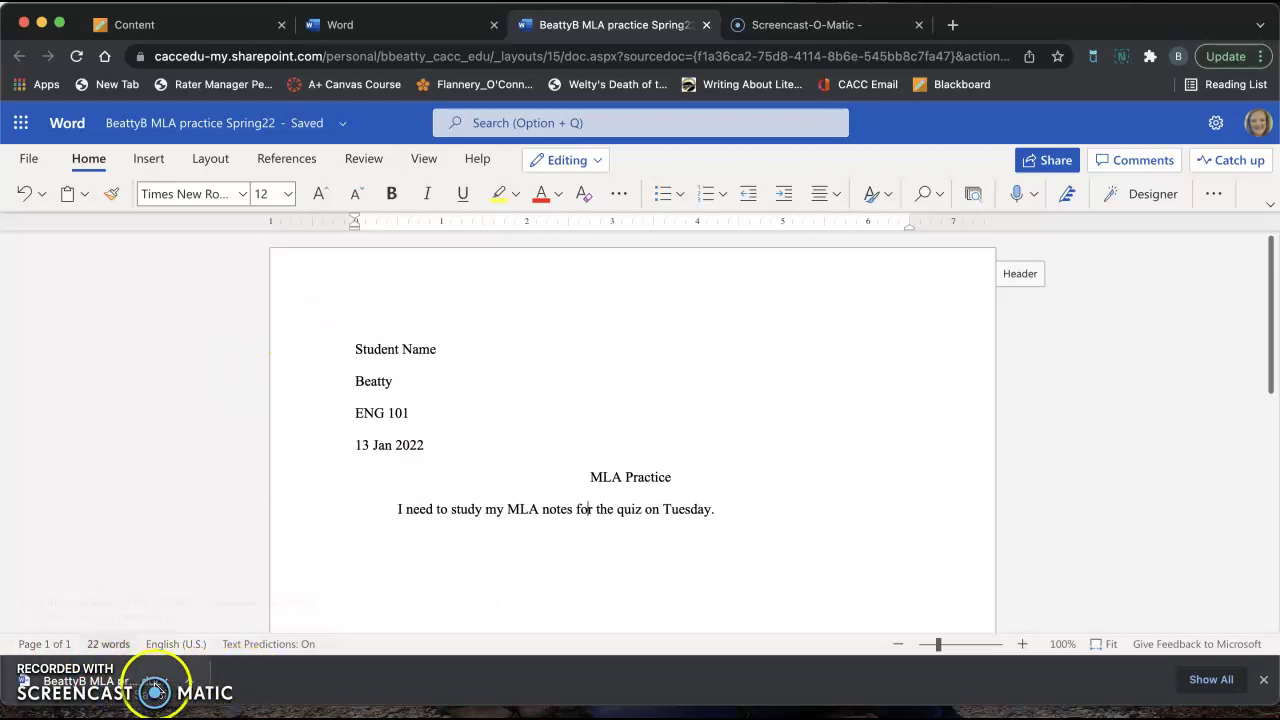
pyautogui.click(355, 264)
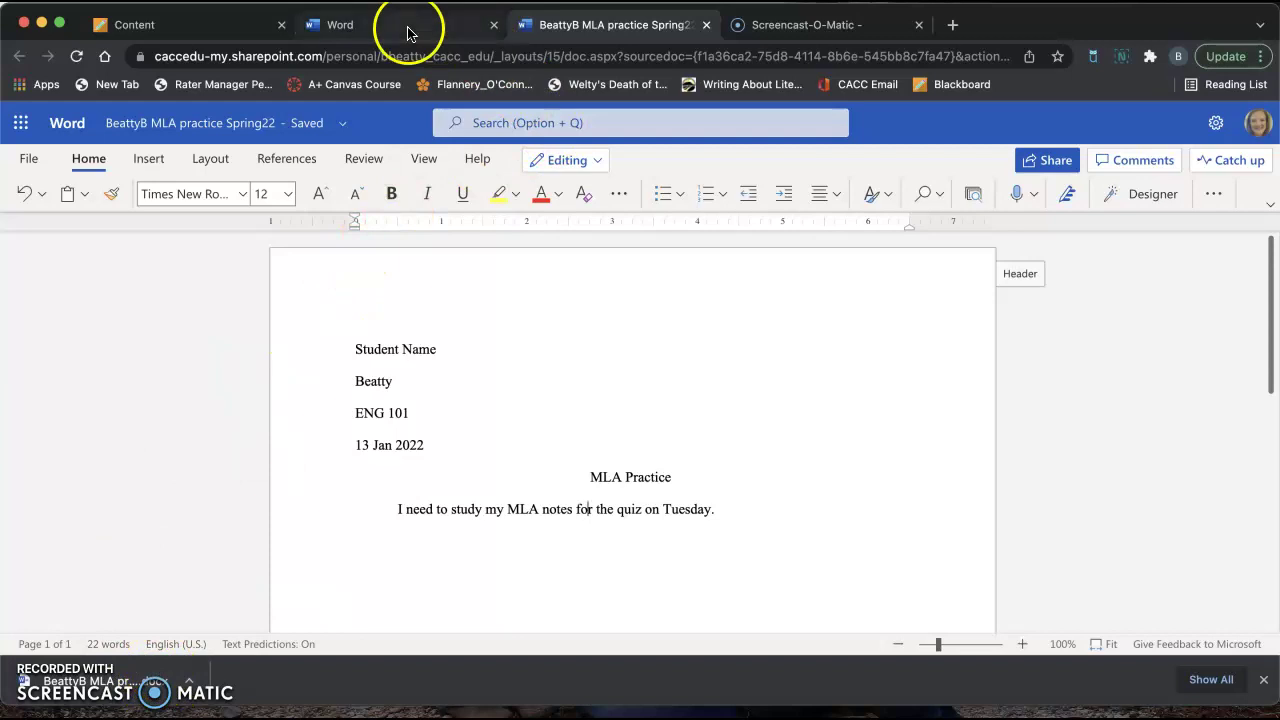
# Step: Return to the Blackboard course and expand the Thursday, January 13, 2022 folder
pyautogui.click(196, 28)
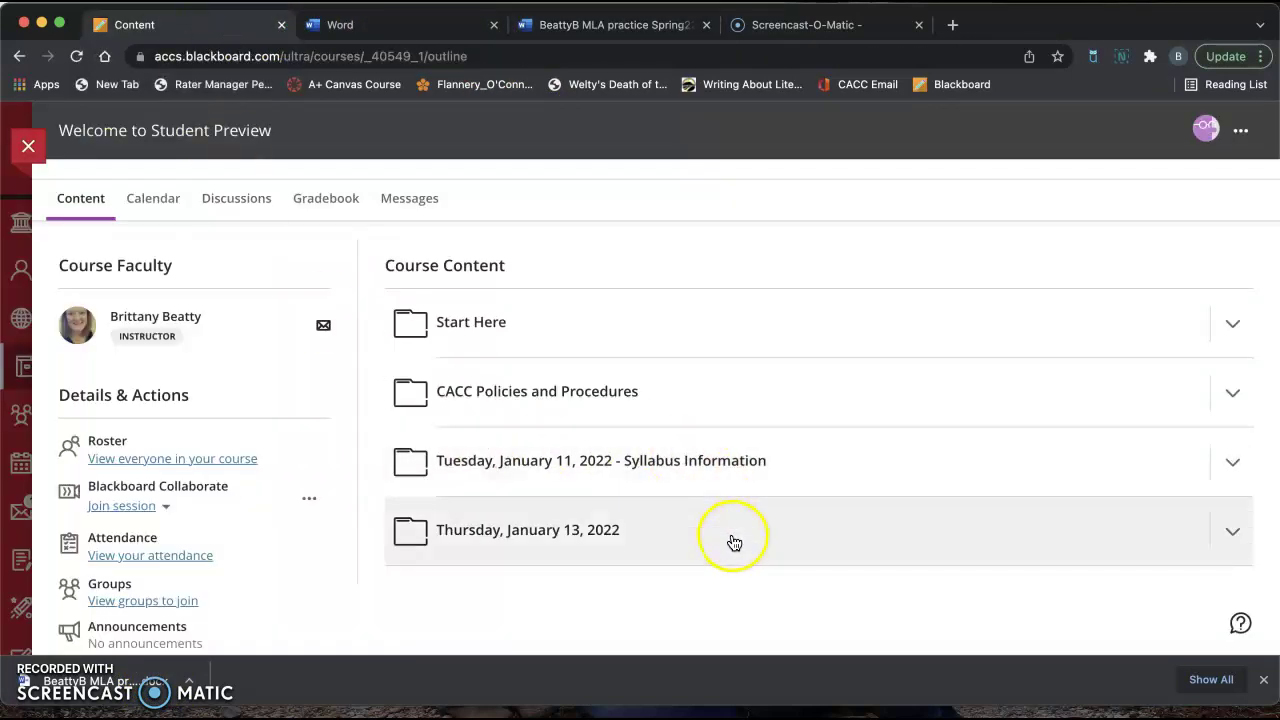
pyautogui.click(731, 535)
pyautogui.scroll(-2, 734, 542)
pyautogui.scroll(-1, 734, 542)
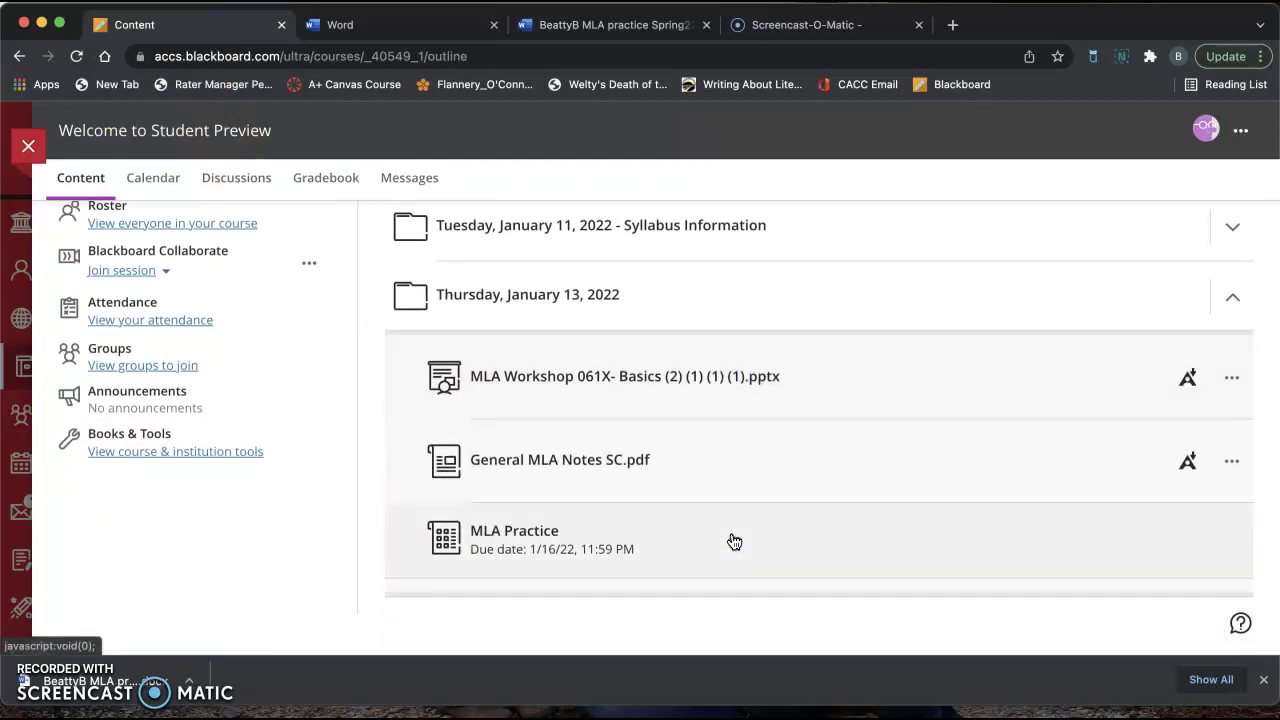
# Step: Open the full MLA Practice assessment and place the cursor in its Submission box
pyautogui.click(558, 541)
pyautogui.click(584, 537)
pyautogui.click(1057, 624)
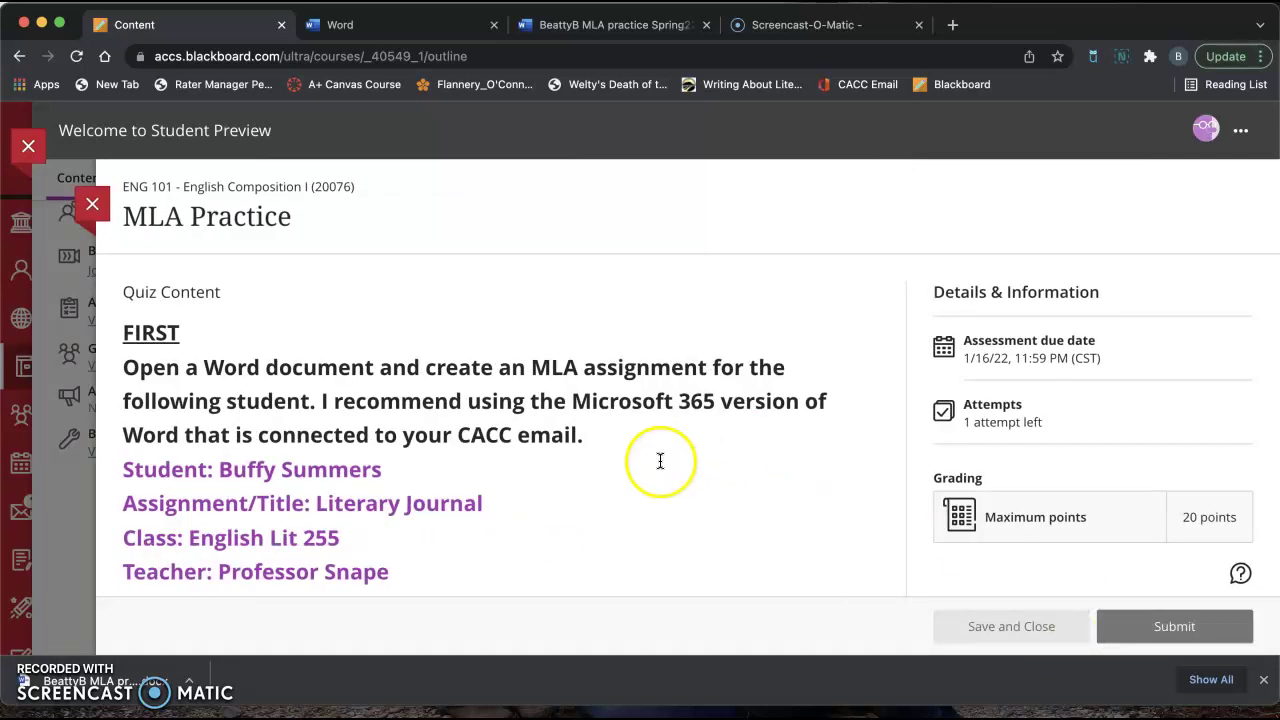
pyautogui.scroll(-3, 652, 478)
pyautogui.scroll(-5, 652, 478)
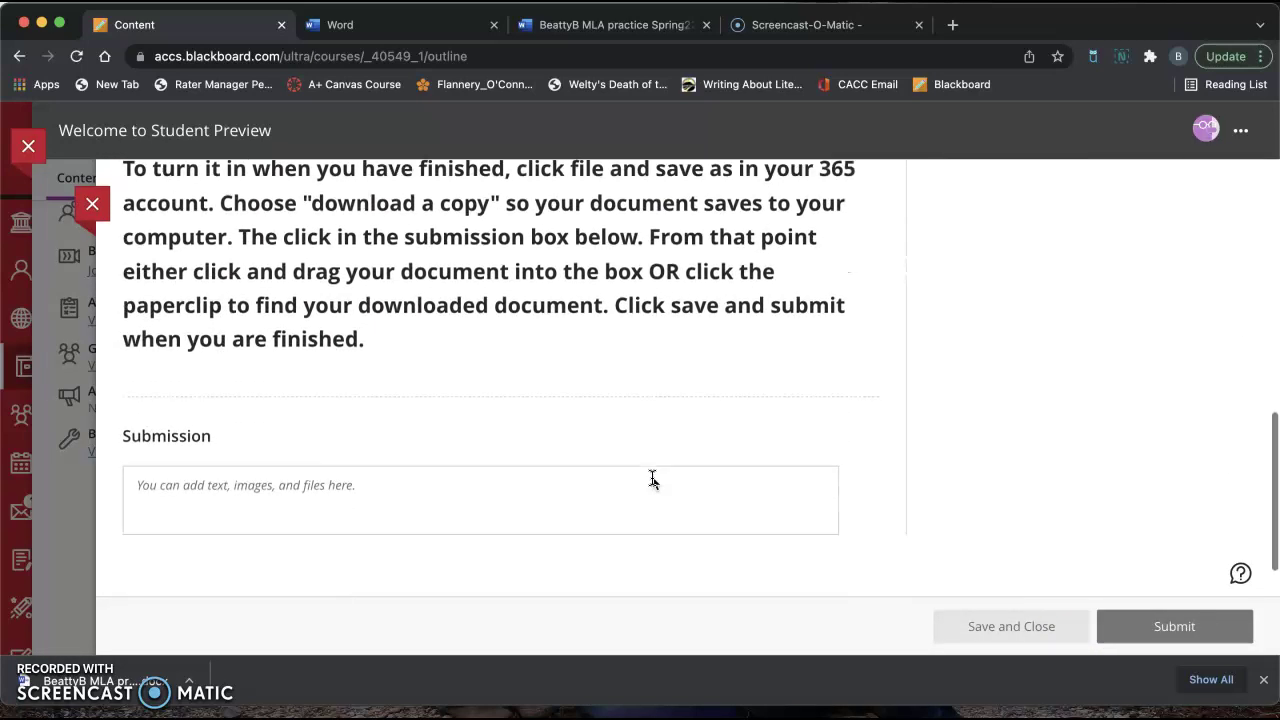
pyautogui.click(414, 421)
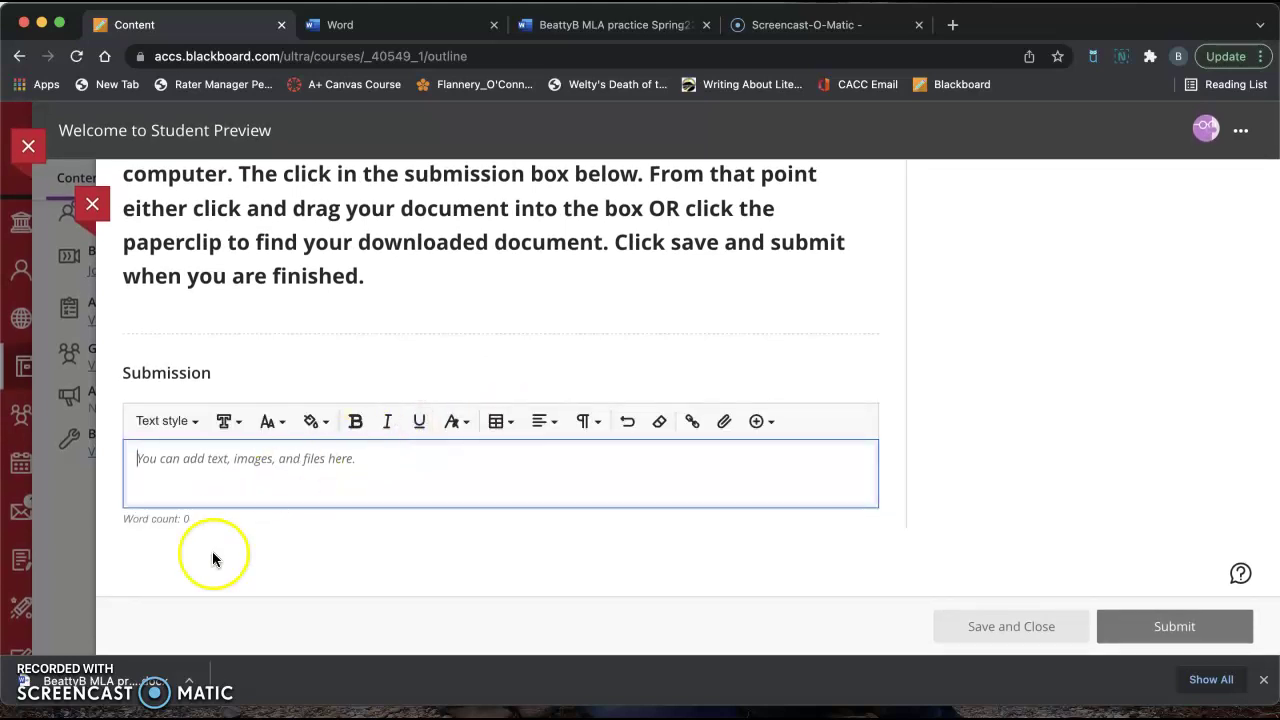
# Step: Attach the downloaded MLA practice Spring22 .docx to the Submission box and dismiss the extra file picker
pyautogui.moveTo(160, 670); pyautogui.dragTo(317, 471)
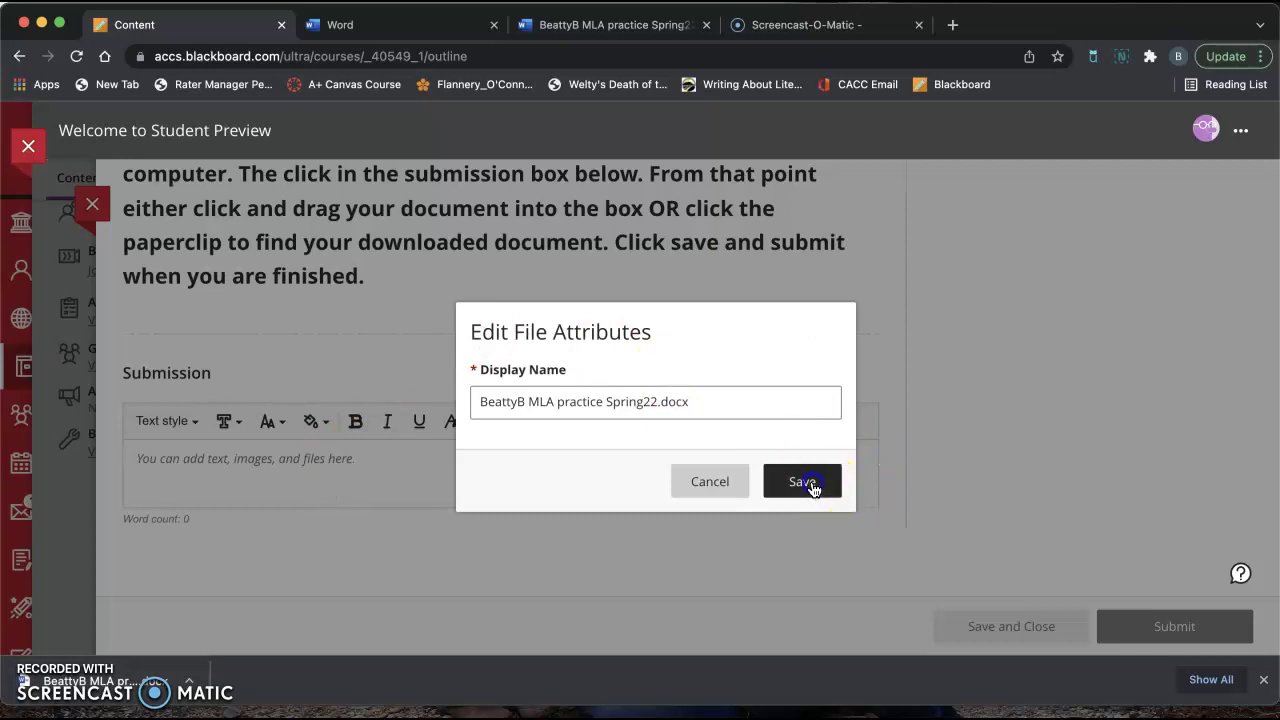
pyautogui.click(811, 484)
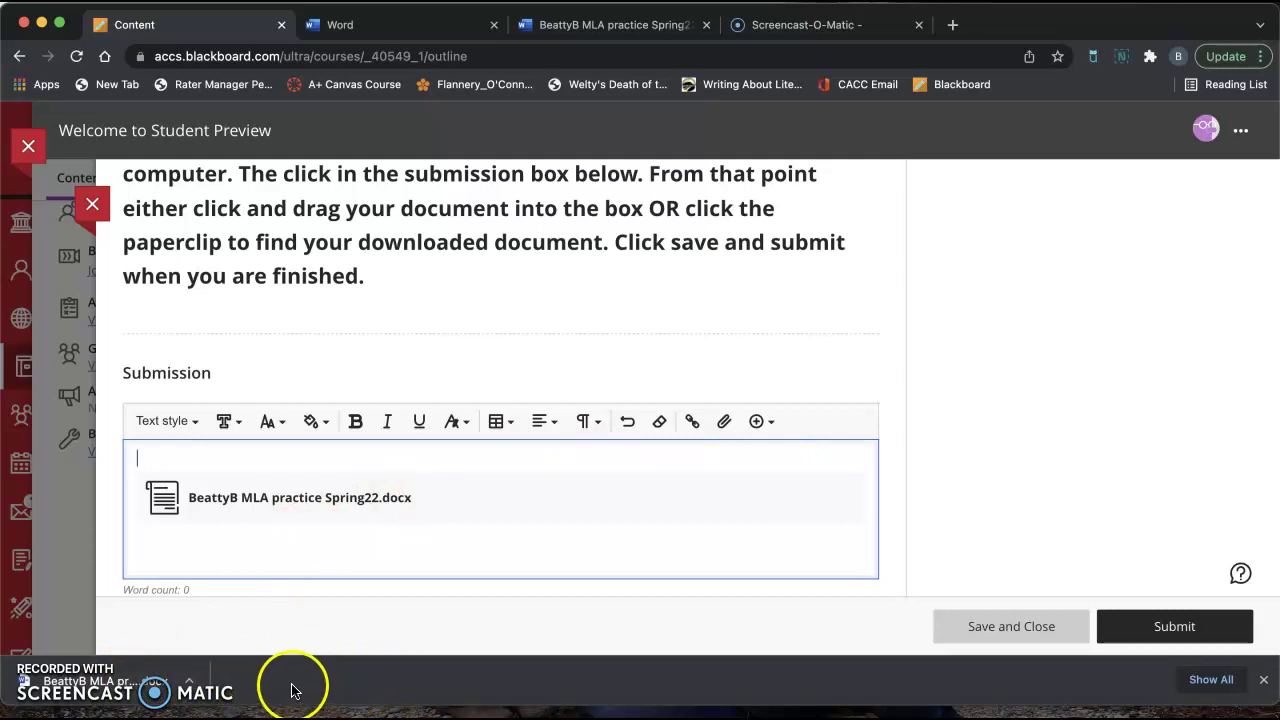
pyautogui.click(726, 428)
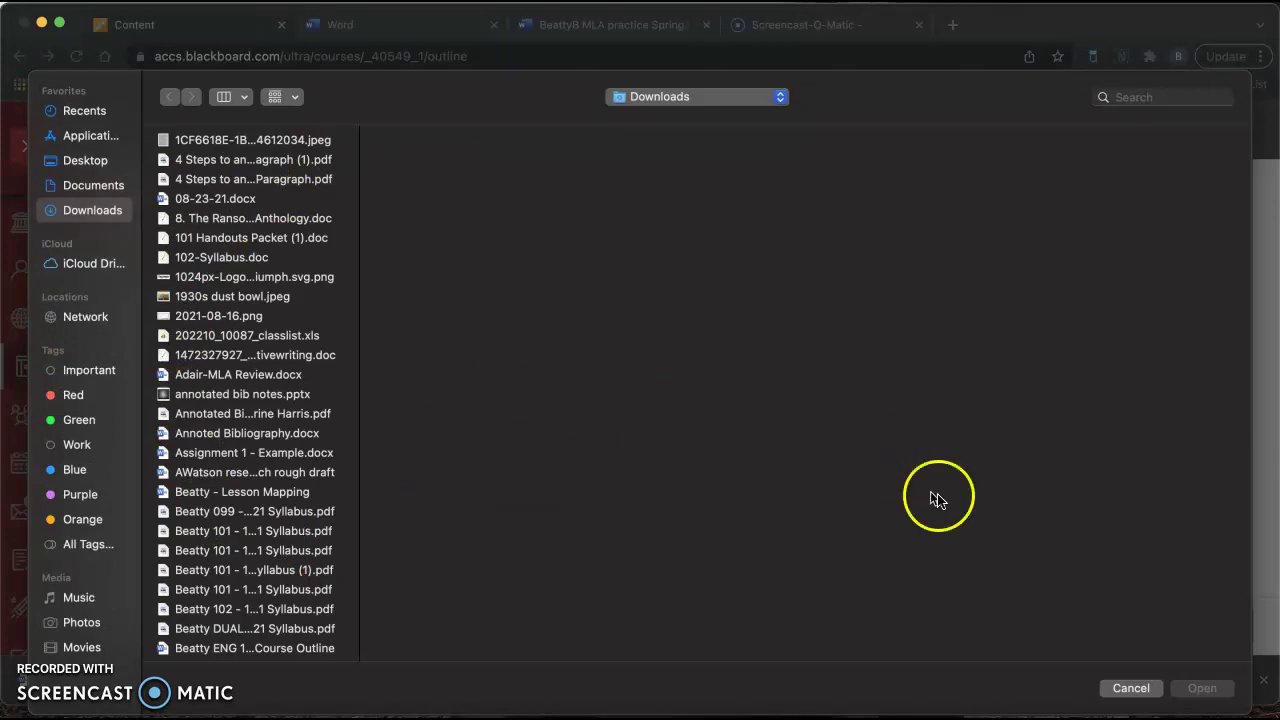
pyautogui.click(1122, 688)
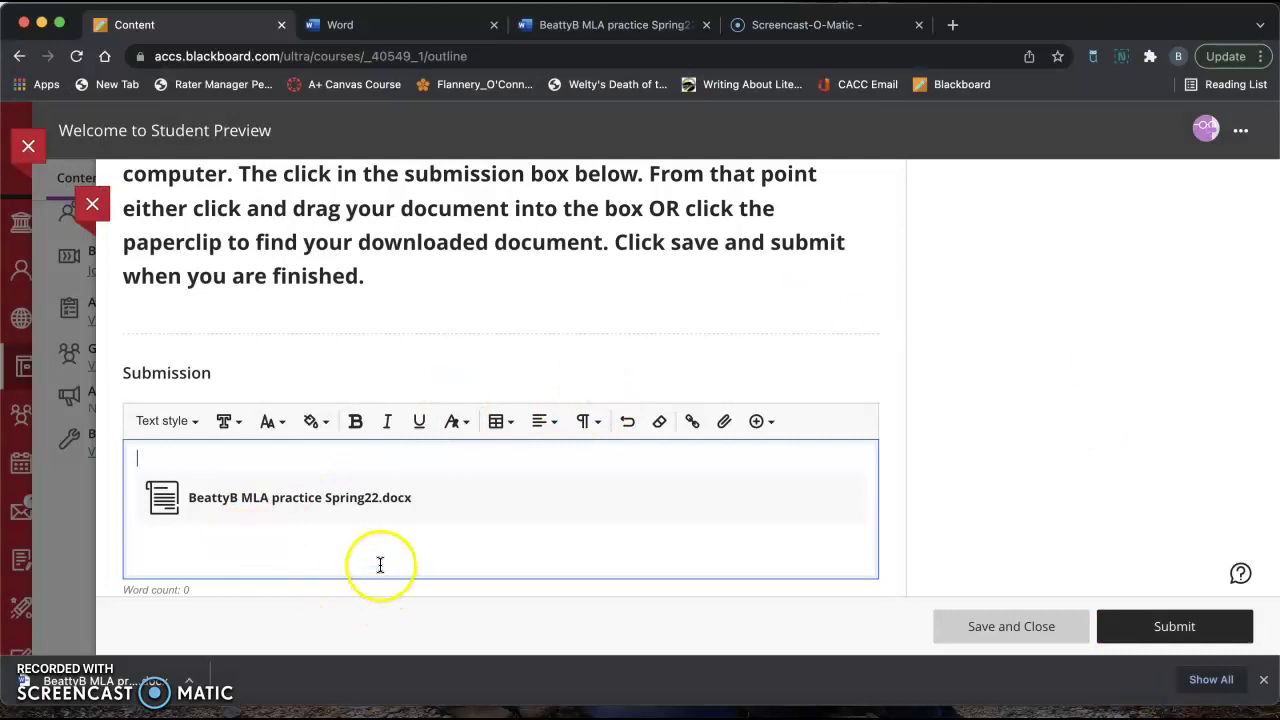
# Step: Submit the MLA Practice quiz, confirm it, and close the success message
pyautogui.click(1174, 626)
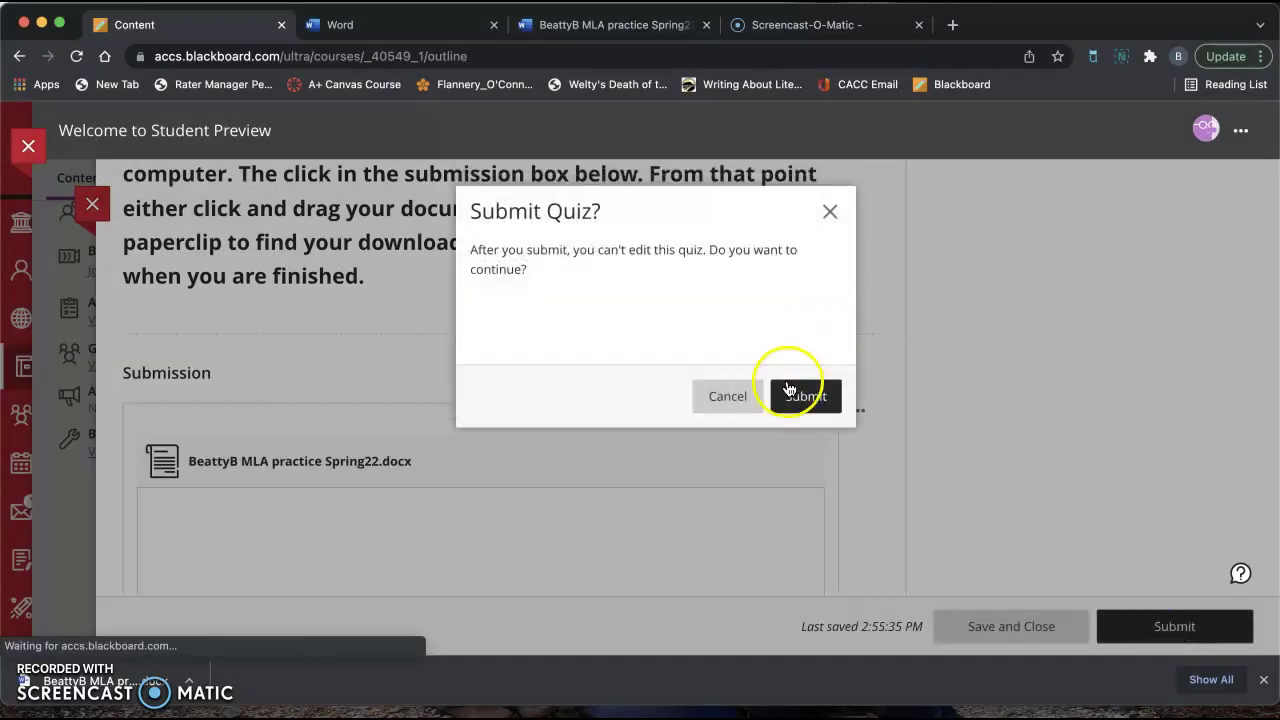
pyautogui.click(800, 396)
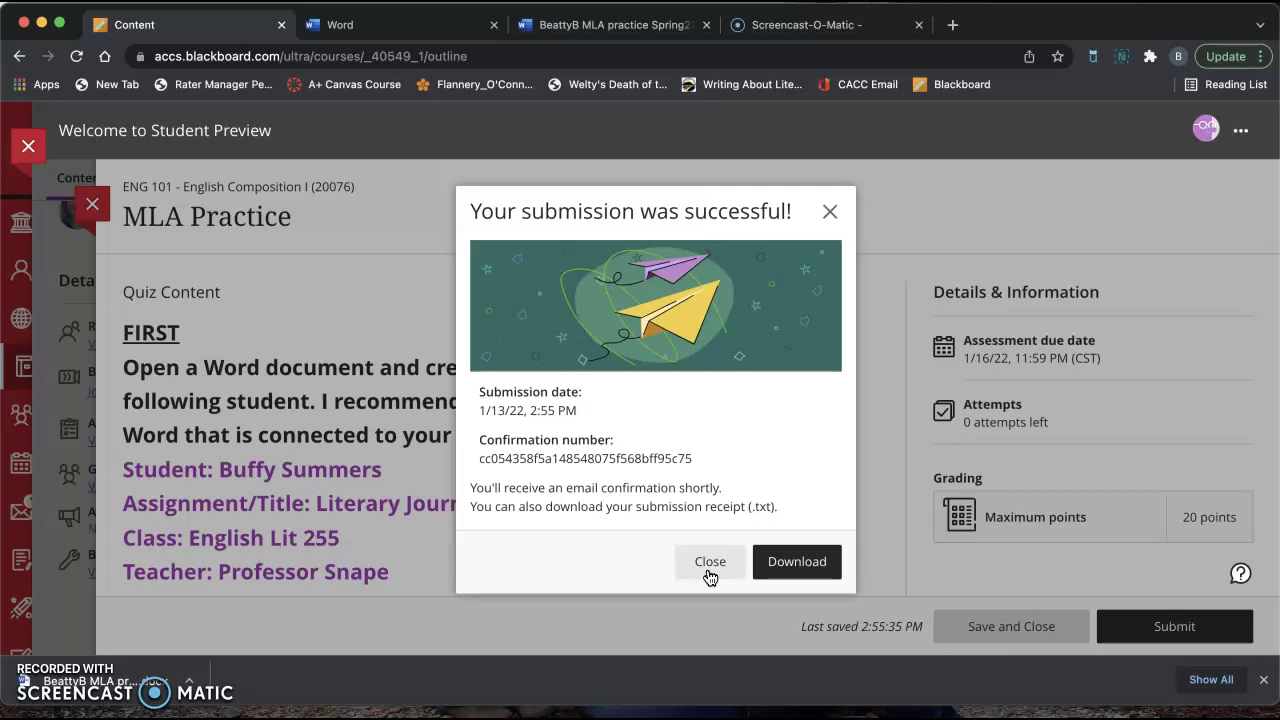
pyautogui.click(709, 574)
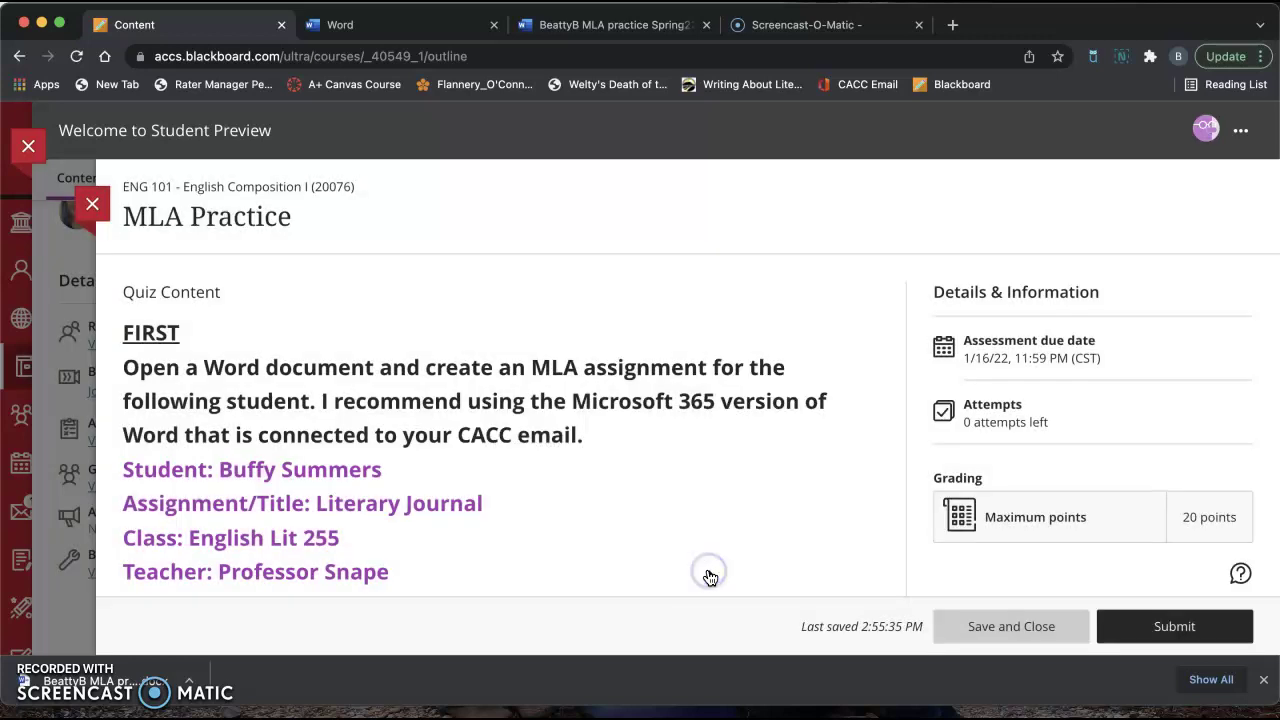